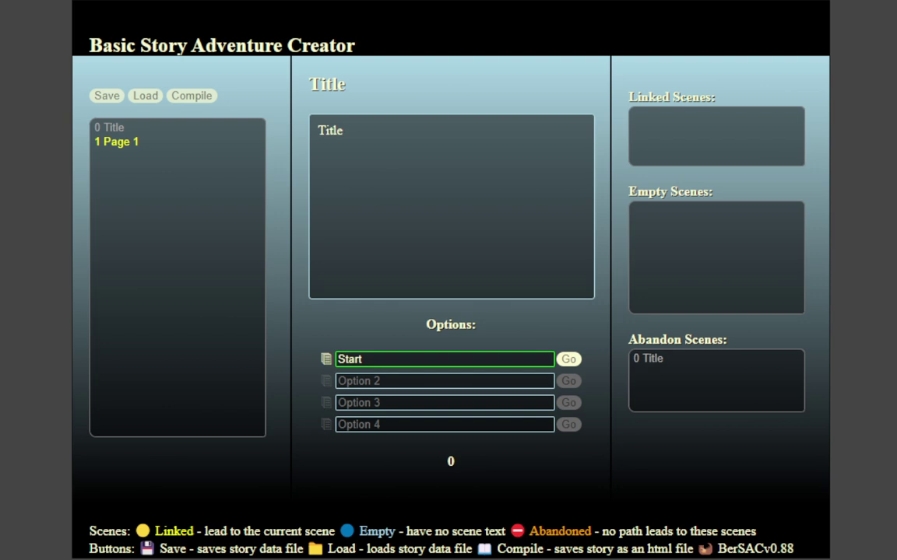
Step: Replace the text of the title scene (scene 0) with "This is the title"
left_click(114, 148)
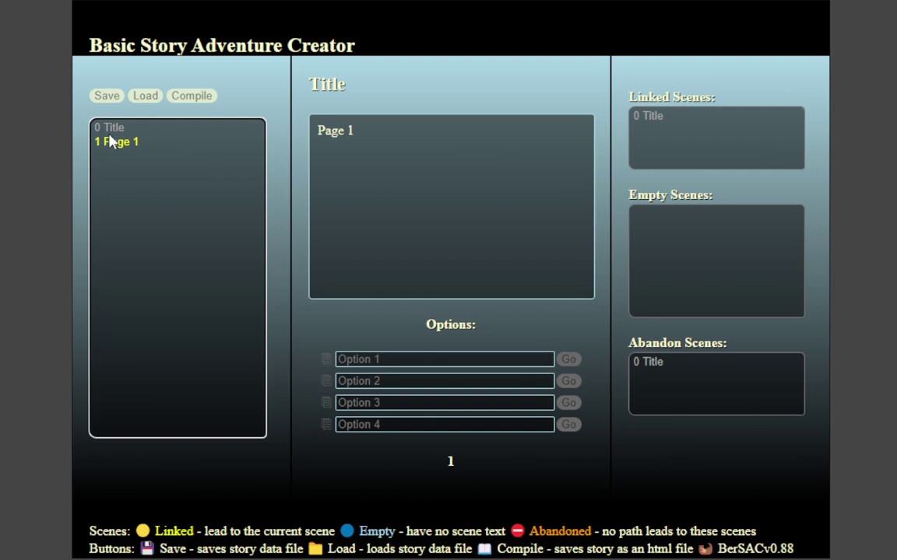
left_click(113, 129)
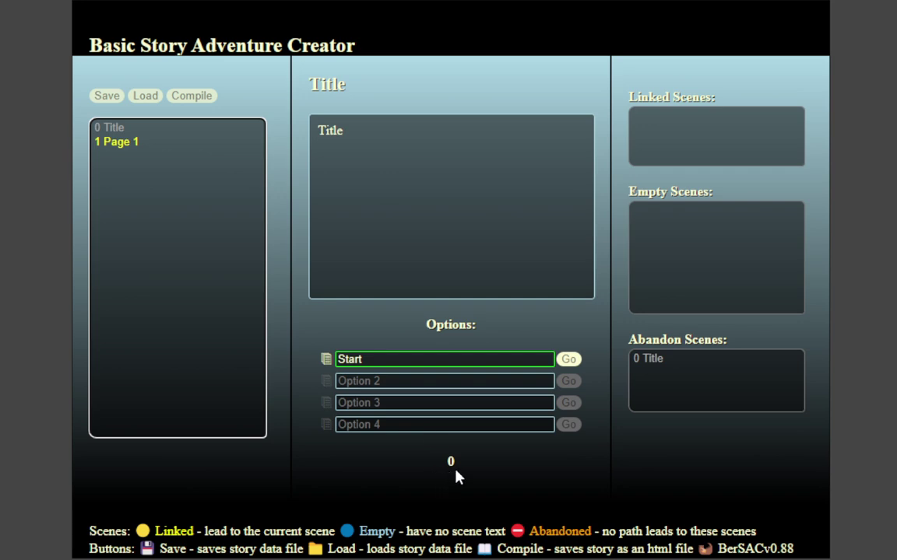
left_click(122, 146)
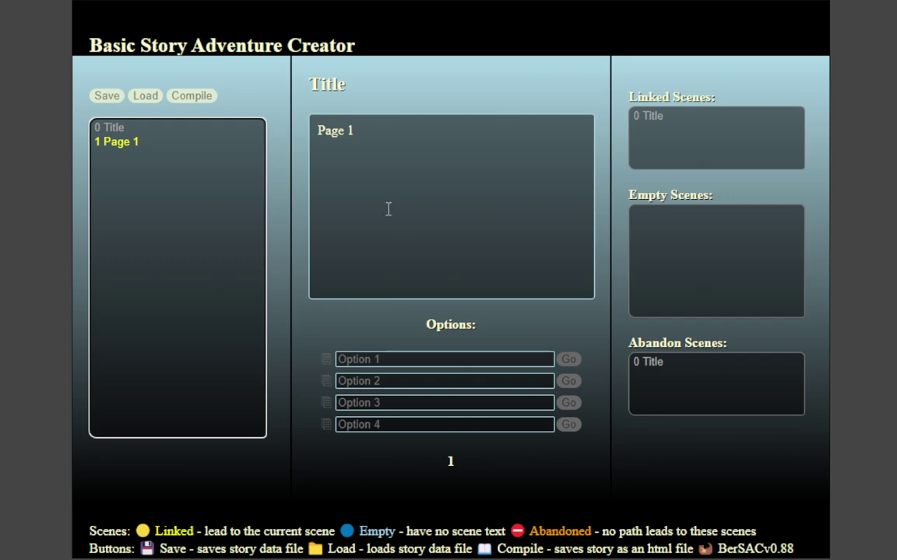
left_click(116, 129)
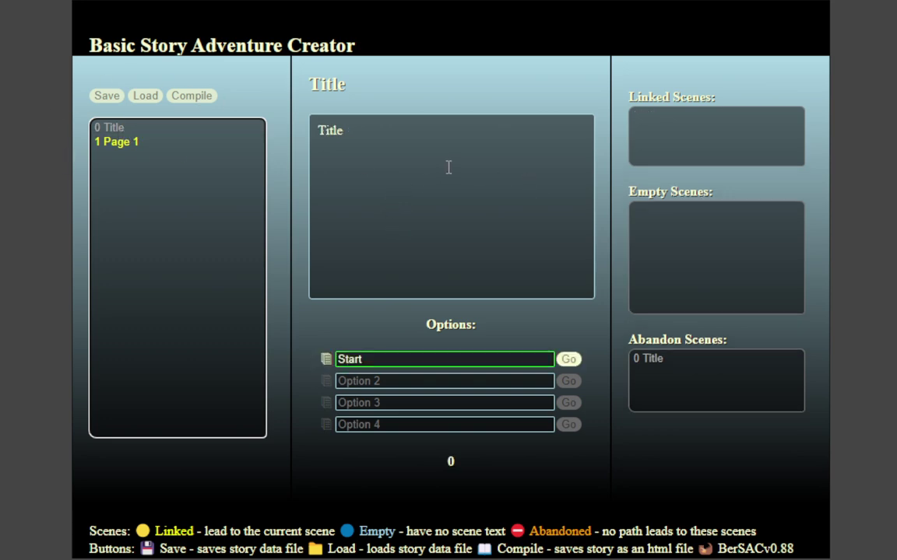
left_click_drag(448, 166, 136, 120)
type("This i")
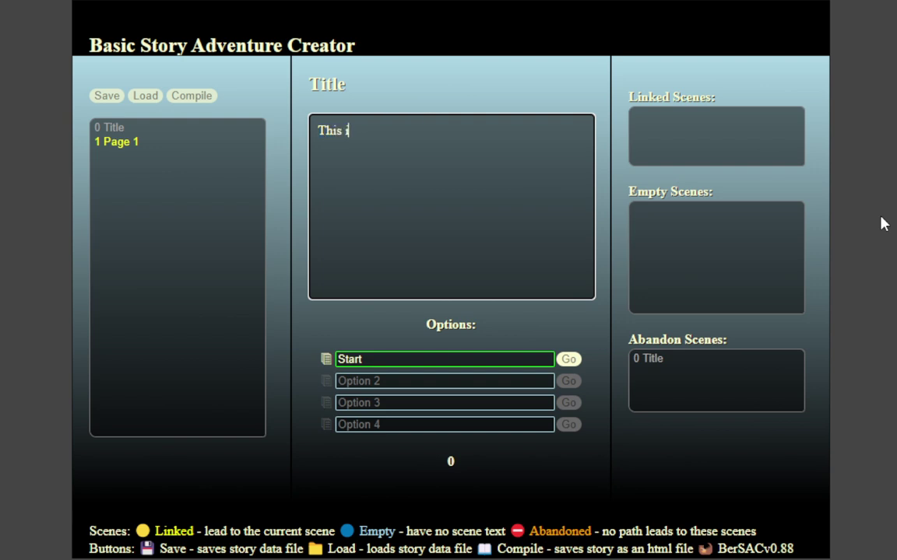
type("s the title")
Step: Replace the text of scene 1 with "This is page 1"
left_click(123, 144)
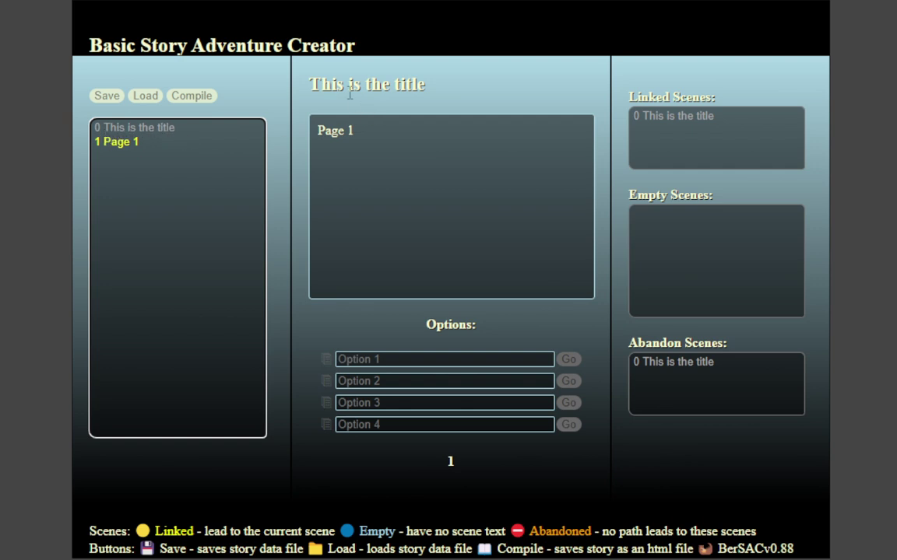
left_click_drag(310, 86, 428, 87)
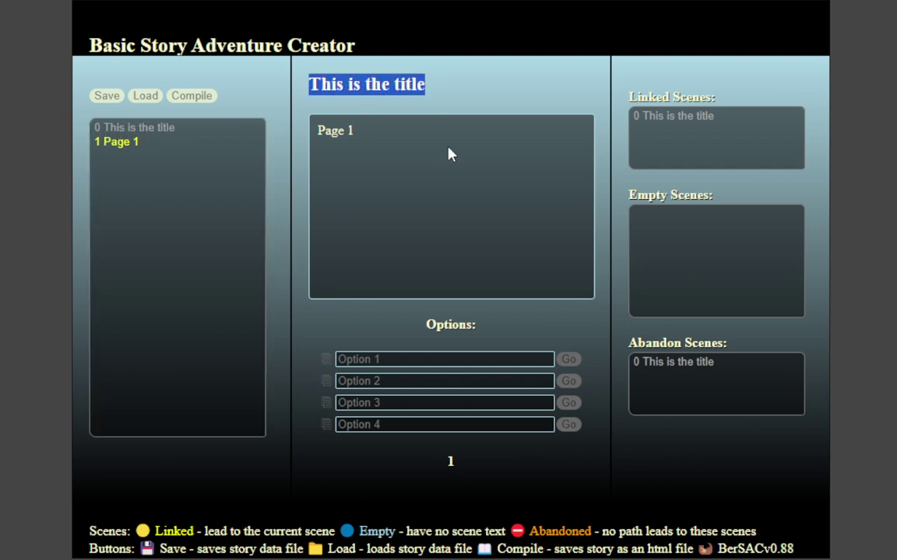
left_click(410, 85)
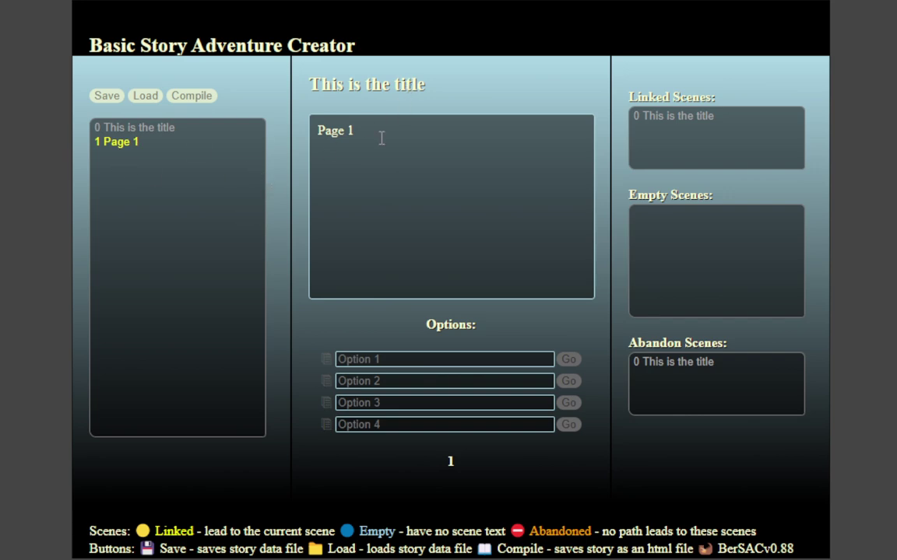
left_click_drag(381, 140, 256, 166)
type("This is page 1")
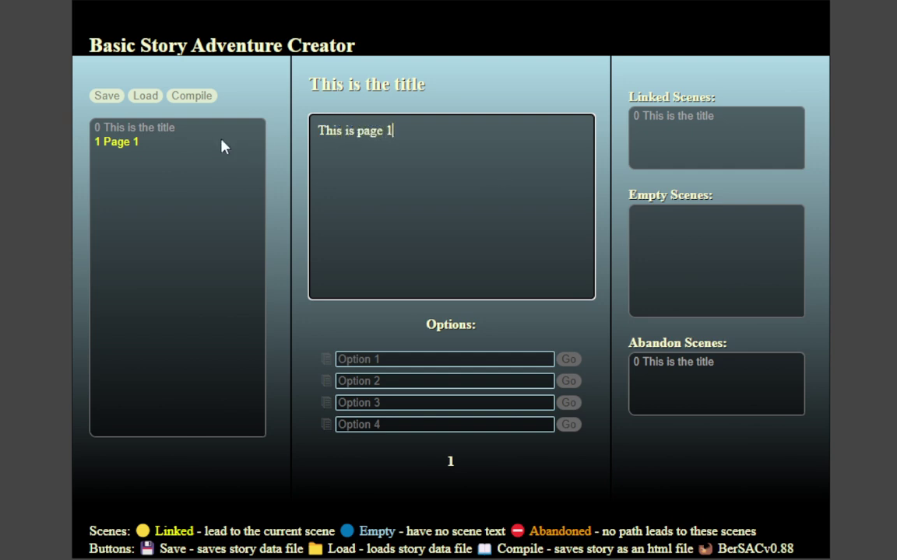
Step: Switch back and forth between the title scene and page 1 to compare their text and options
left_click(148, 128)
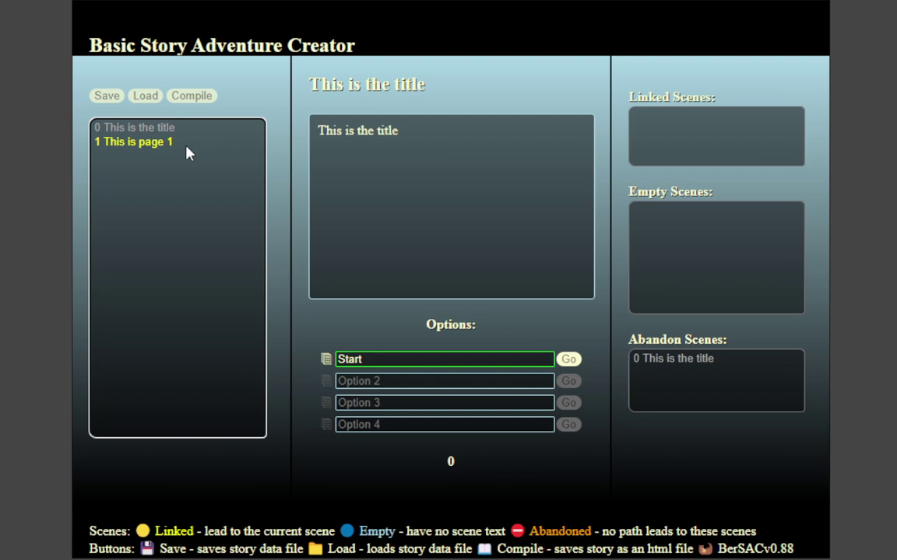
left_click(159, 145)
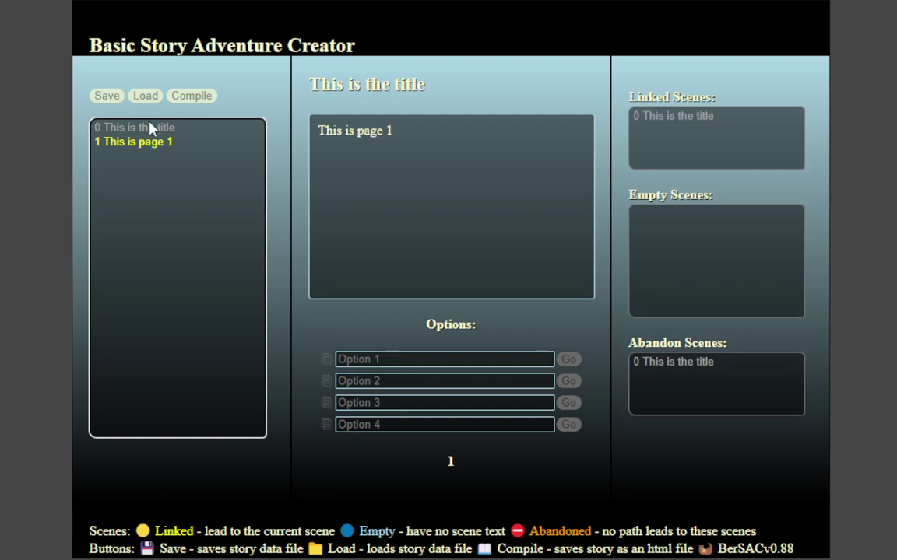
left_click(150, 128)
left_click(134, 144)
left_click(146, 129)
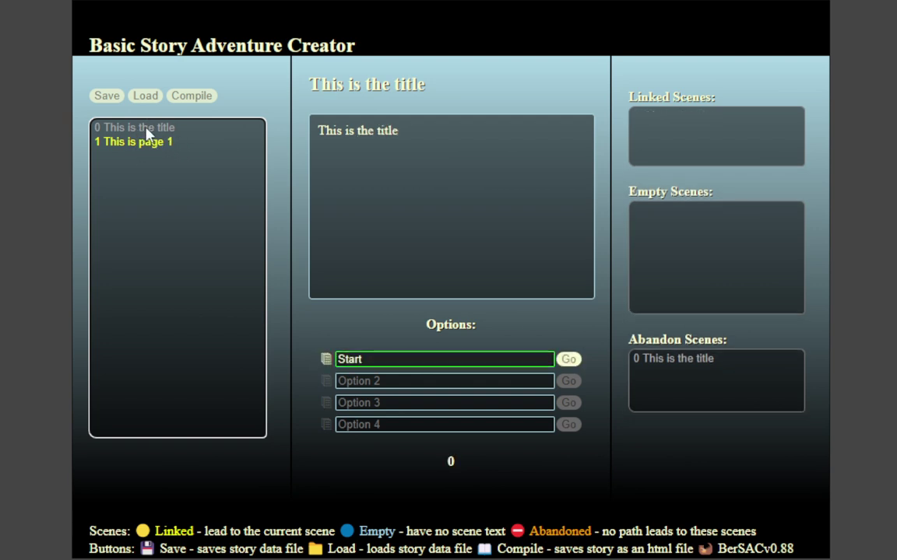
left_click(152, 144)
left_click(154, 127)
Step: Test the title scene's Start option and view the list of pages it can lead to
left_click(445, 360)
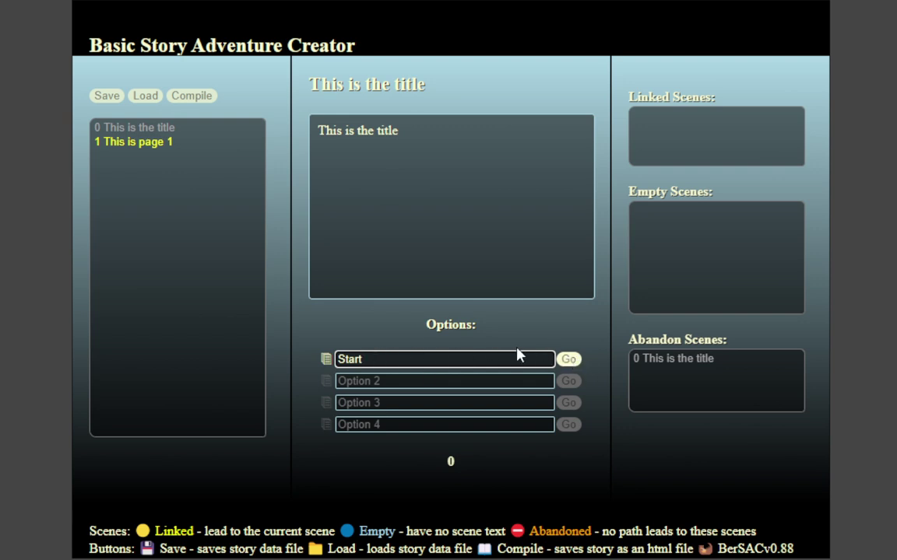
left_click(568, 361)
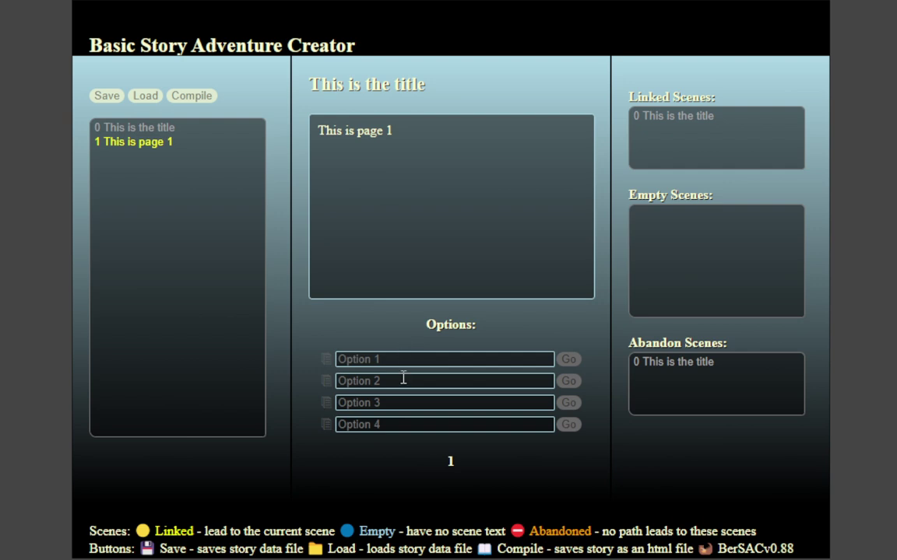
left_click(131, 129)
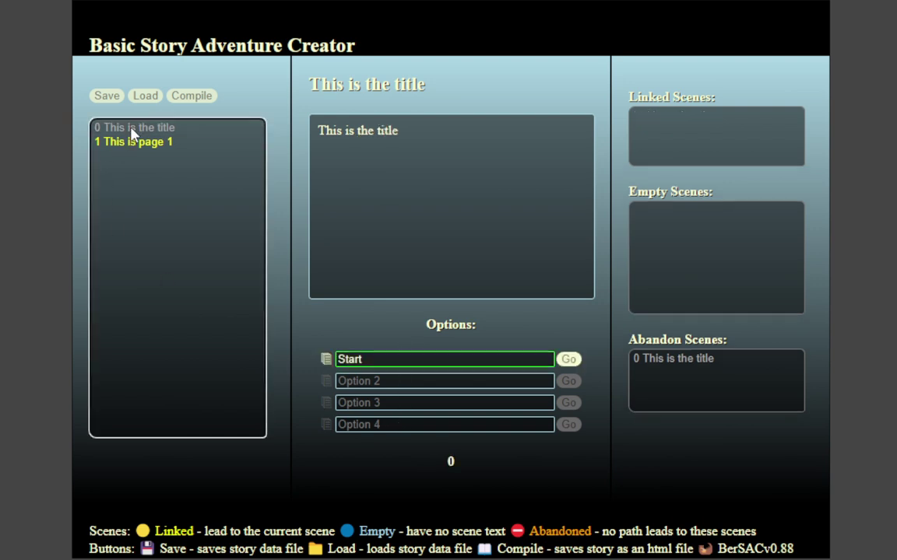
left_click(326, 360)
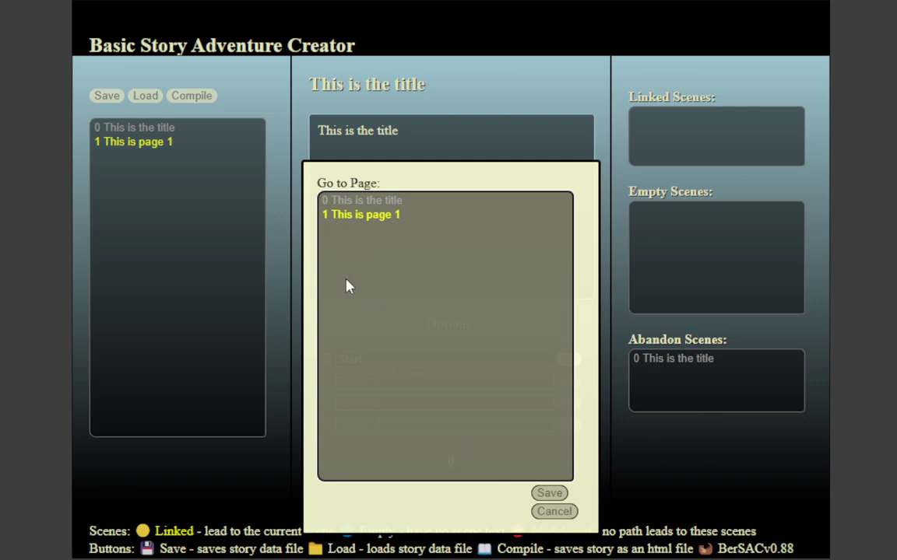
left_click(555, 512)
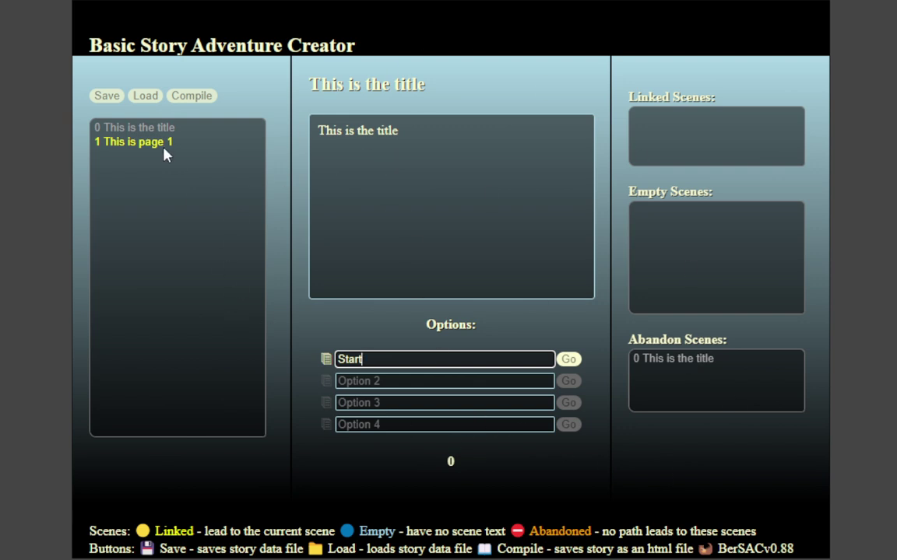
Step: Save page 1 as the destination of the title scene's Start option
left_click(740, 359)
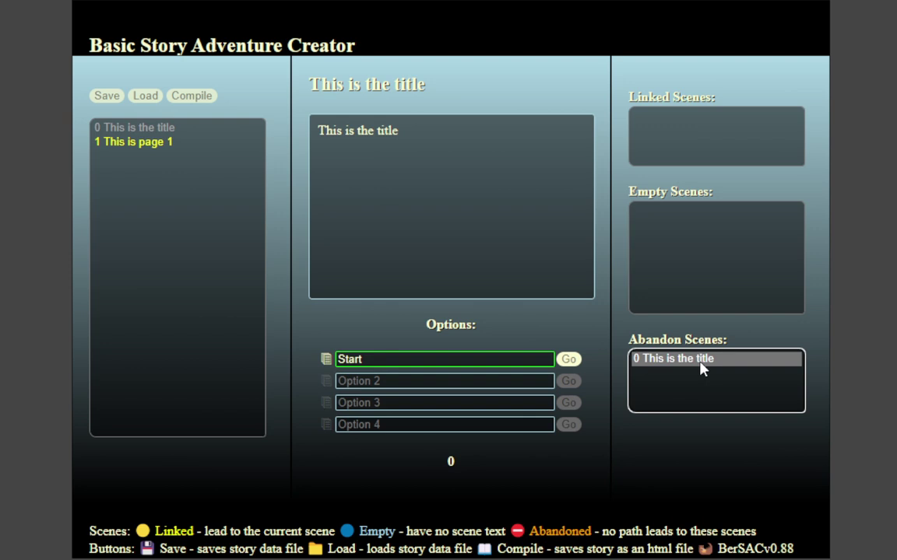
left_click(149, 143)
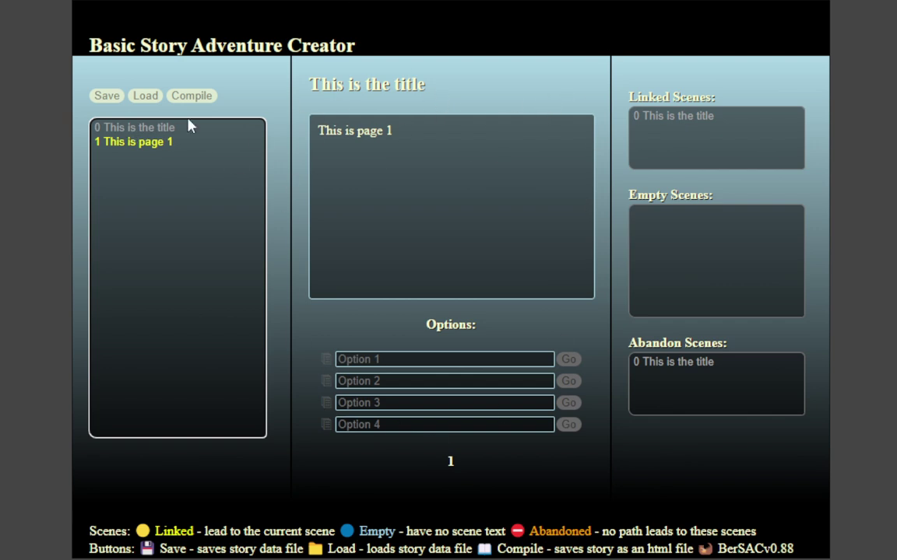
left_click(160, 128)
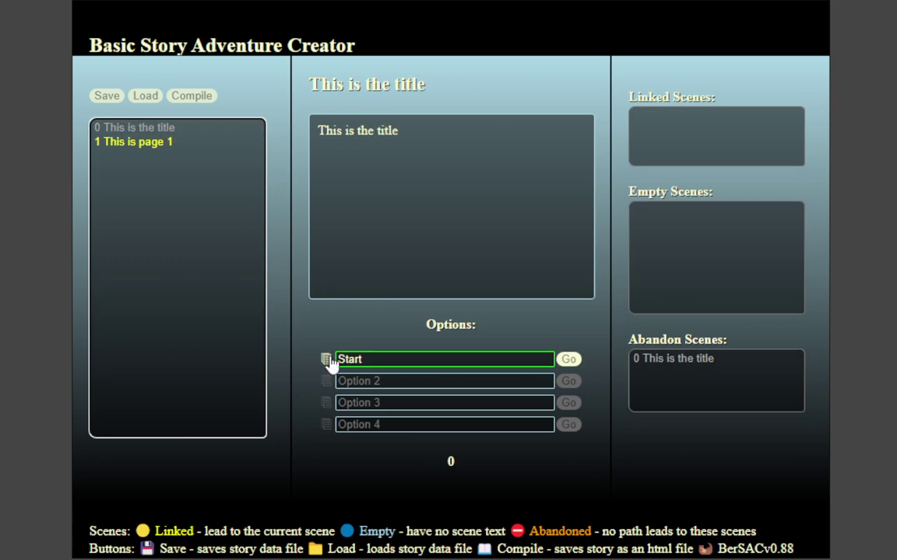
left_click(328, 360)
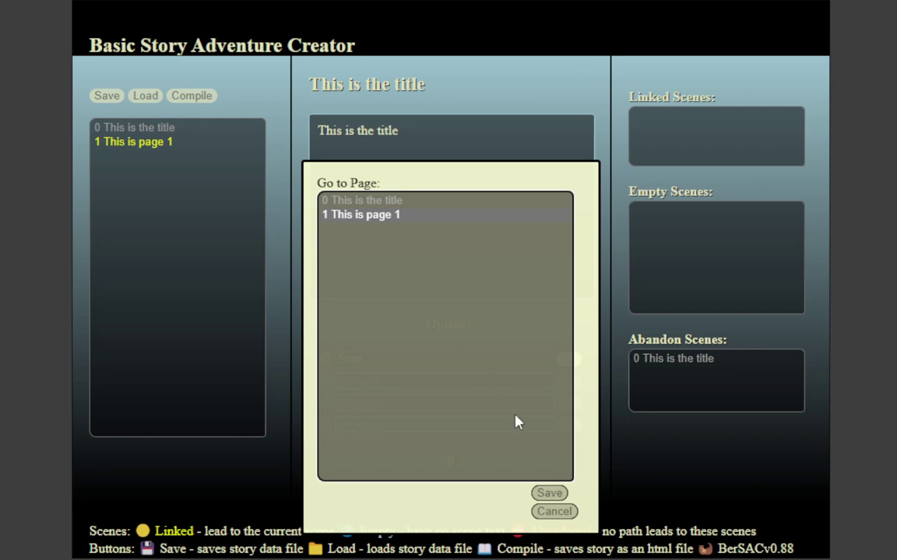
left_click(550, 492)
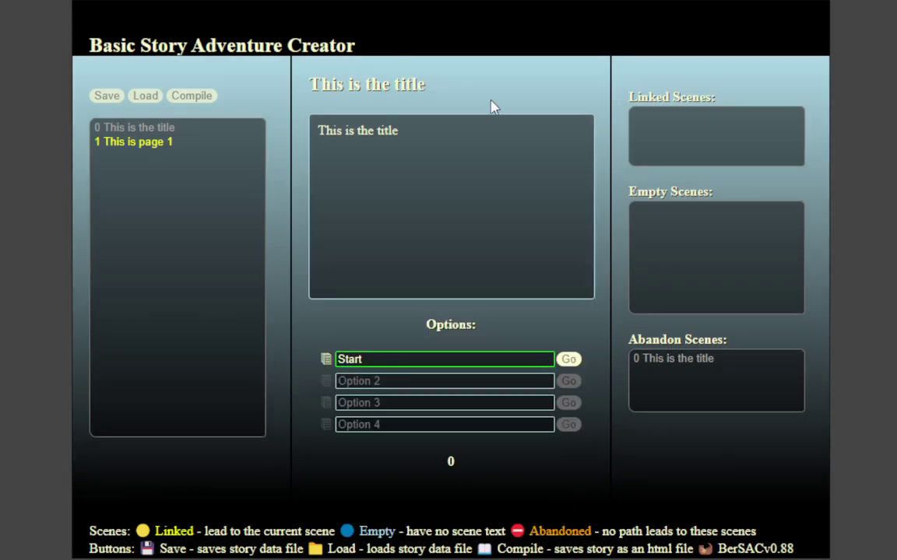
Step: Add the first option "let's head to page 2" to page 1 and follow it to create scene 2
left_click(139, 150)
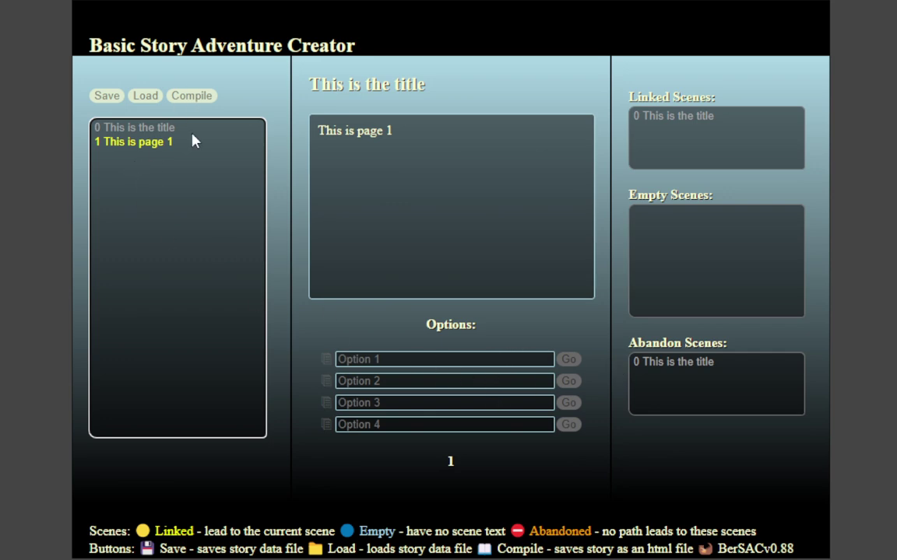
left_click(459, 359)
type("go")
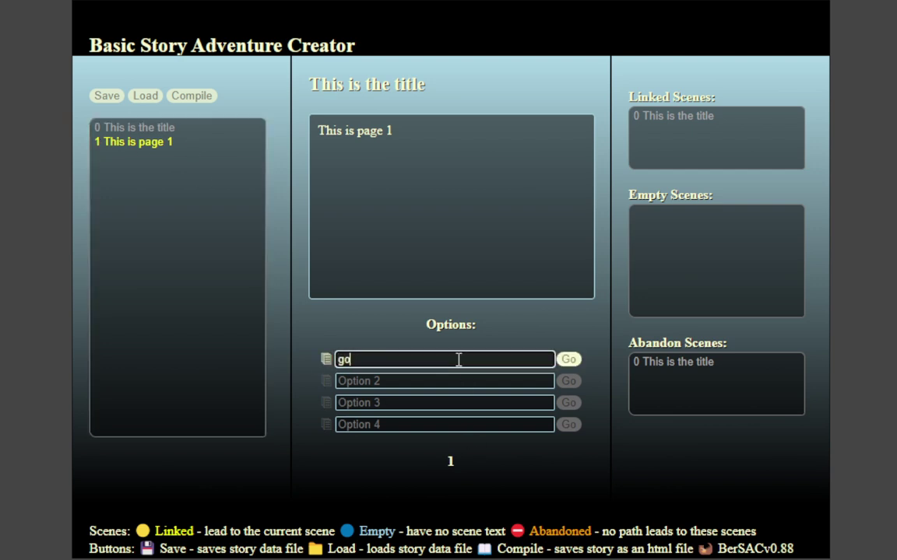
key("BackSpace")
key("BackSpace")
type("tet's head to page 2")
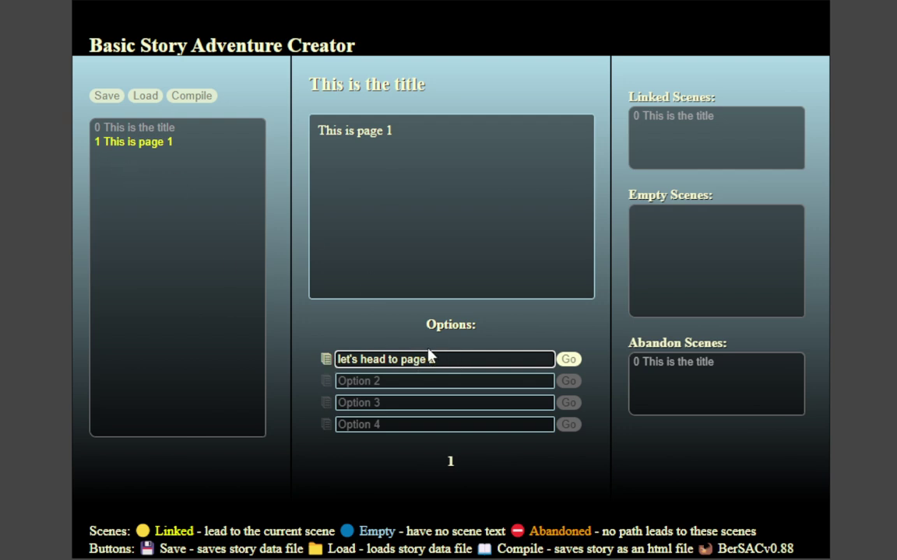
left_click(571, 361)
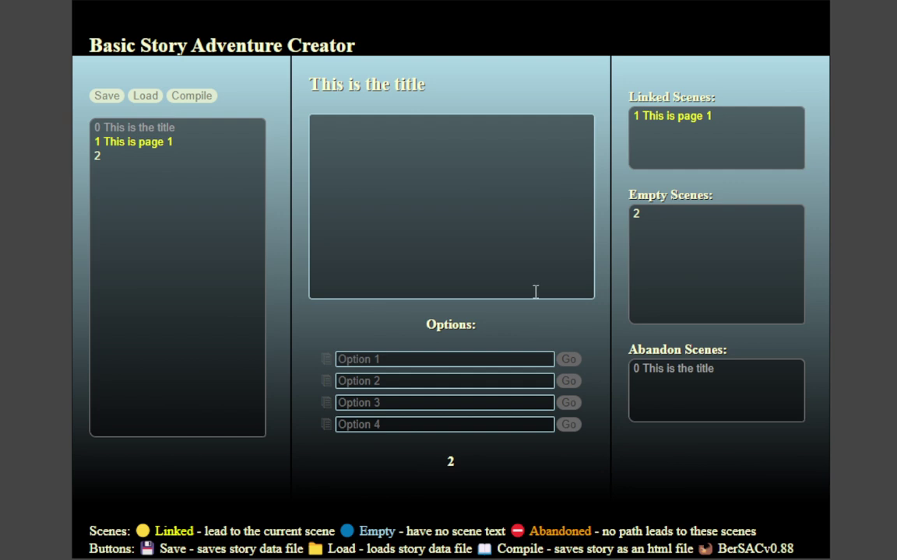
Step: Open the empty scene 2 through page 1's option and enter the scene text "This is page 2"
left_click(137, 144)
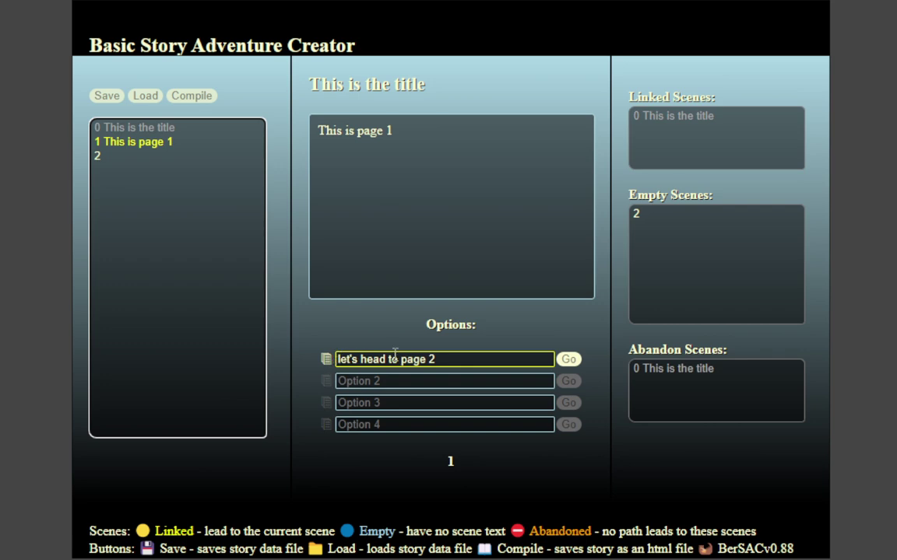
left_click(483, 359)
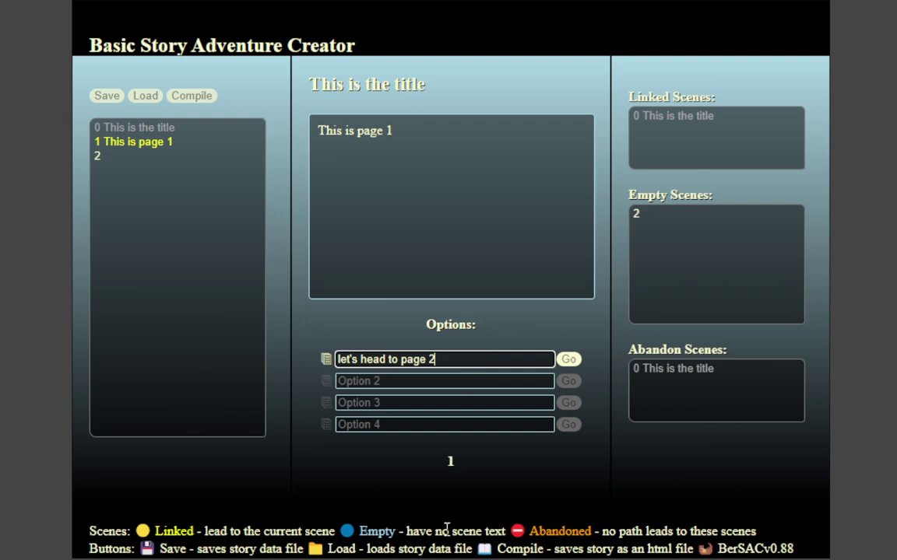
left_click(571, 360)
left_click(461, 175)
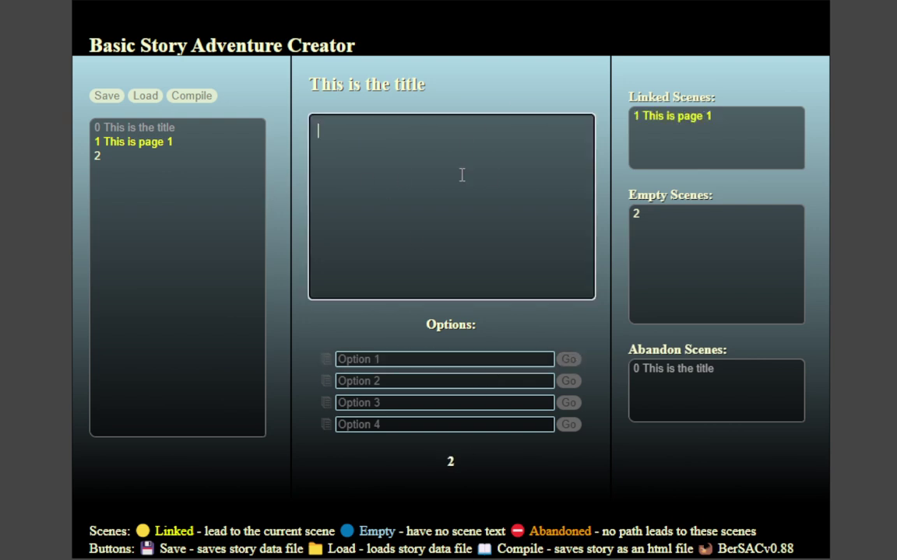
type("This is page 2")
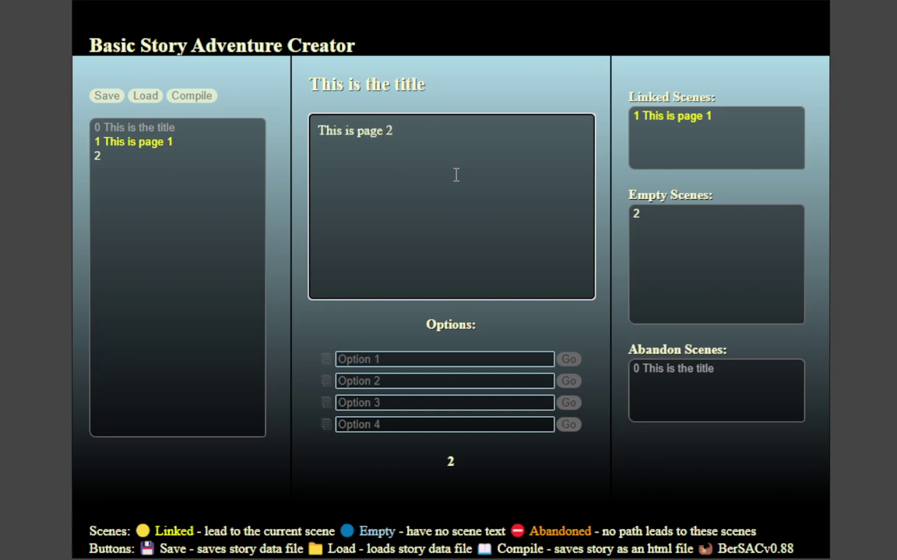
Step: Follow page 1's option to page 2 and add "Back to Title" as page 2's first option
left_click(137, 144)
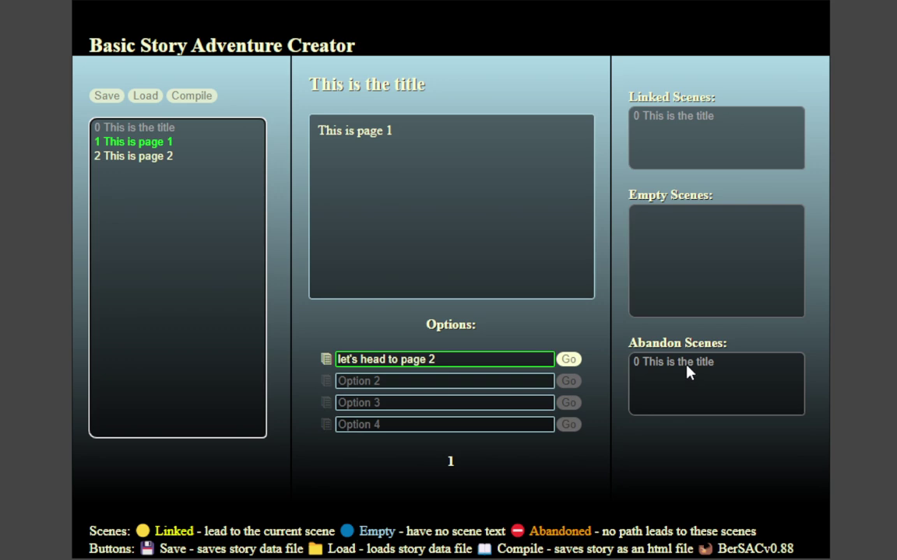
left_click(466, 362)
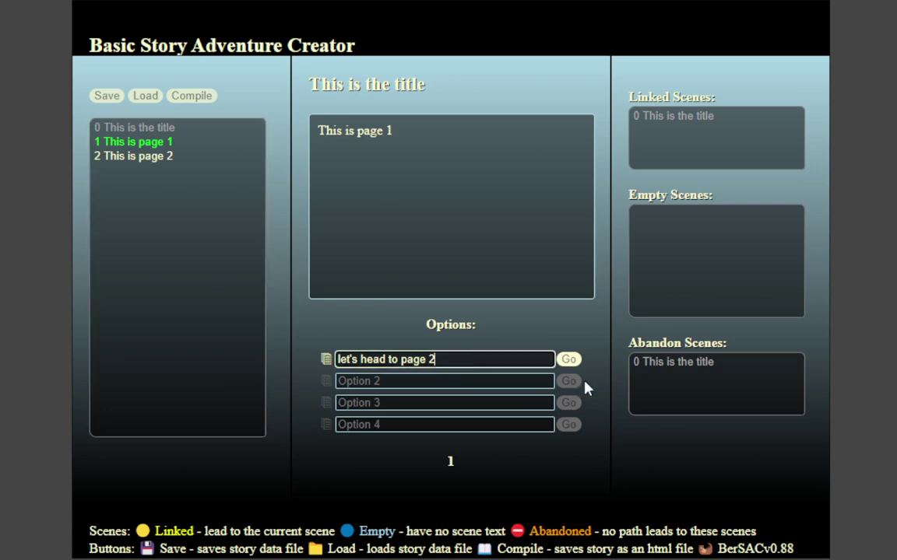
left_click(570, 359)
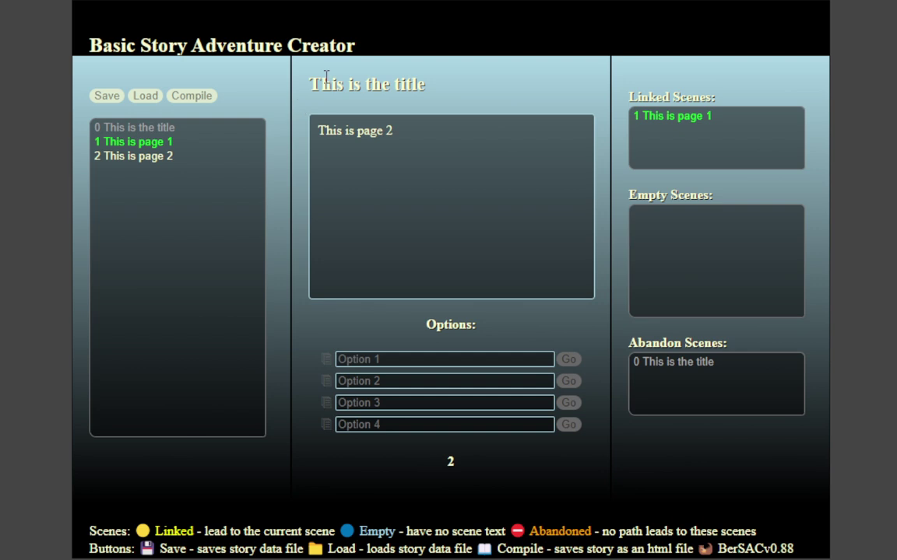
left_click(440, 359)
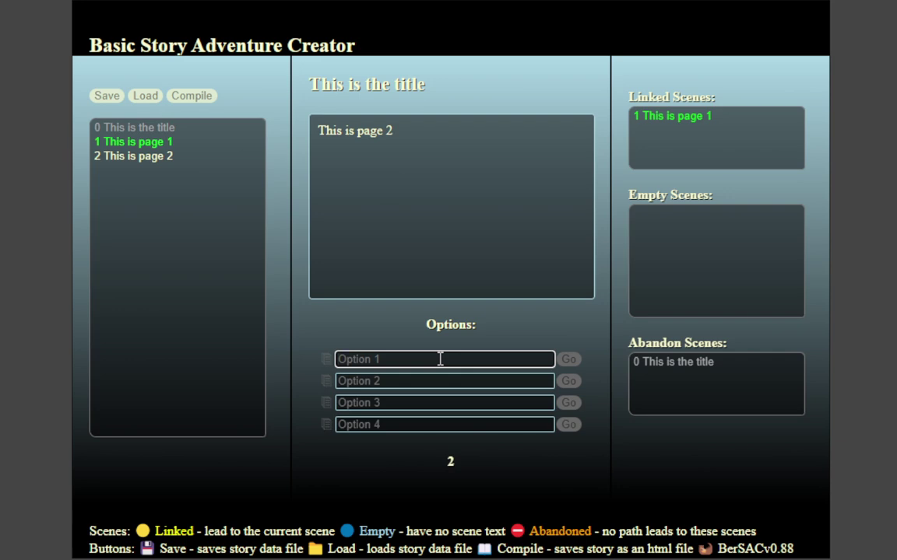
type("Back to Title")
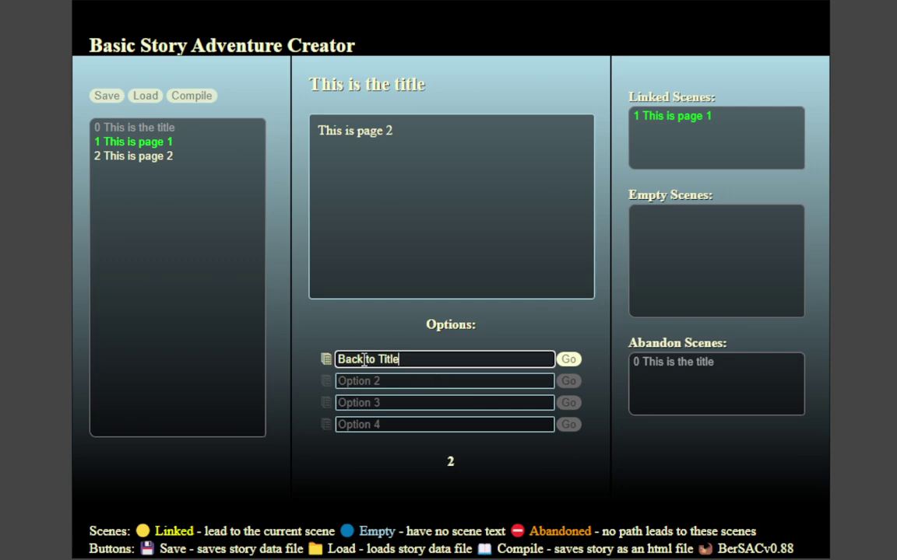
Step: Link page 2's "Back to Title" option to the title scene and follow it from page 2 to test the link
left_click(326, 360)
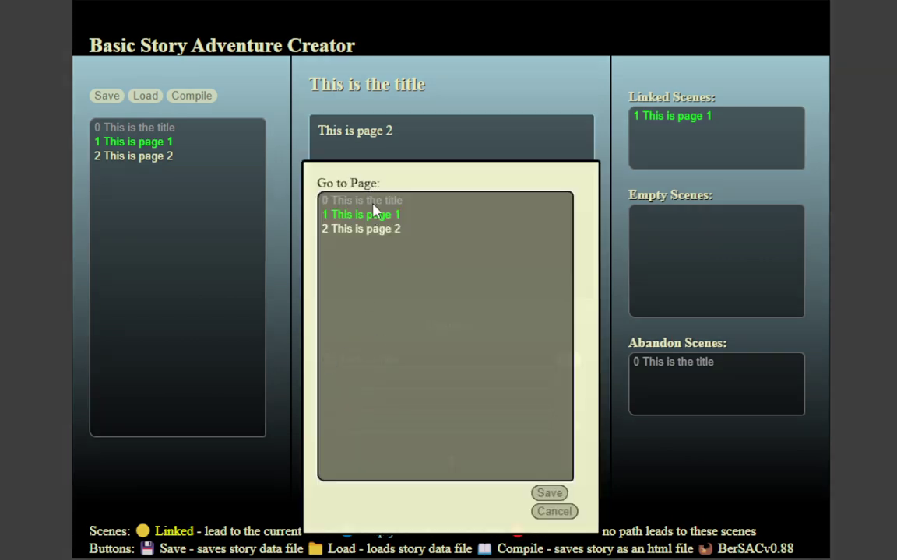
left_click(547, 492)
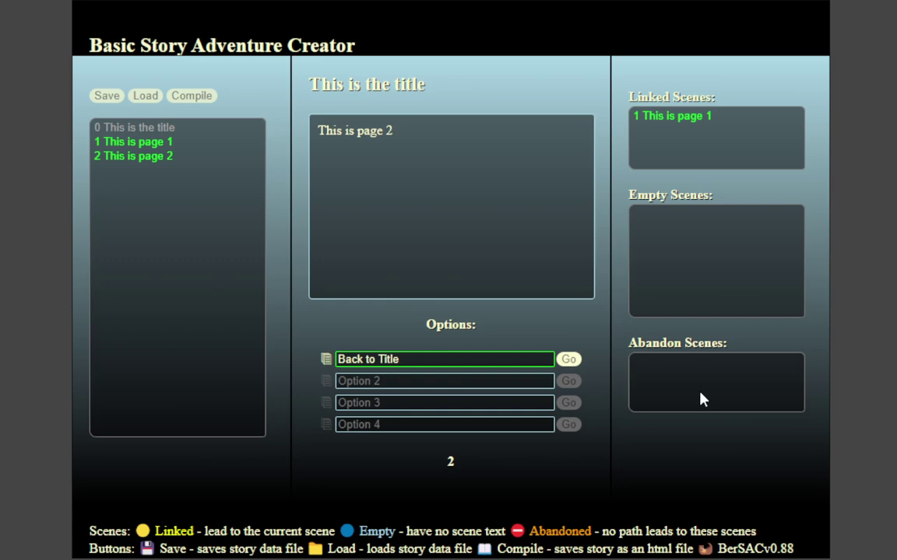
left_click(570, 360)
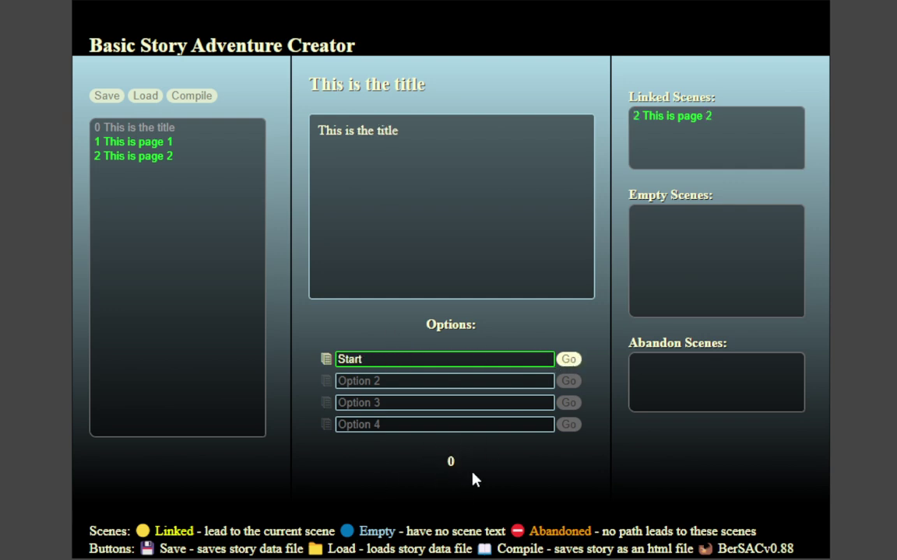
left_click(160, 158)
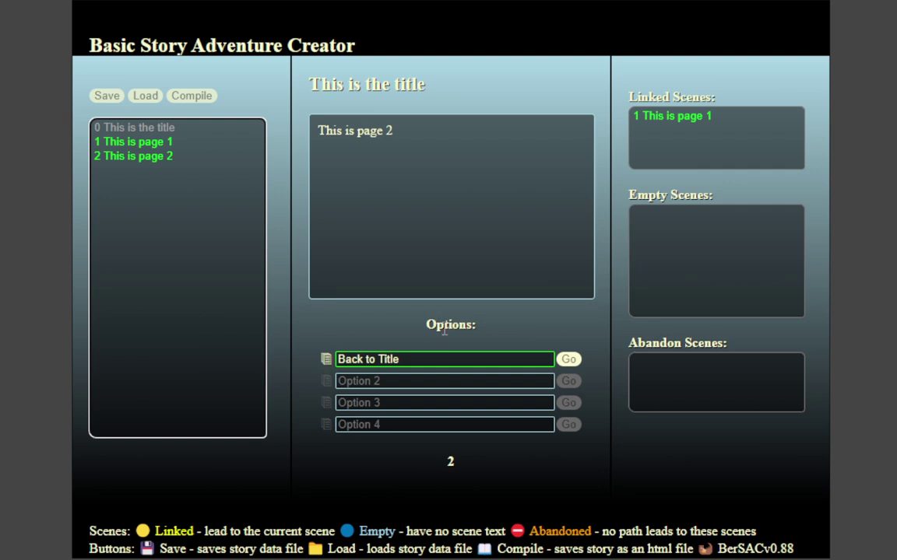
left_click(570, 360)
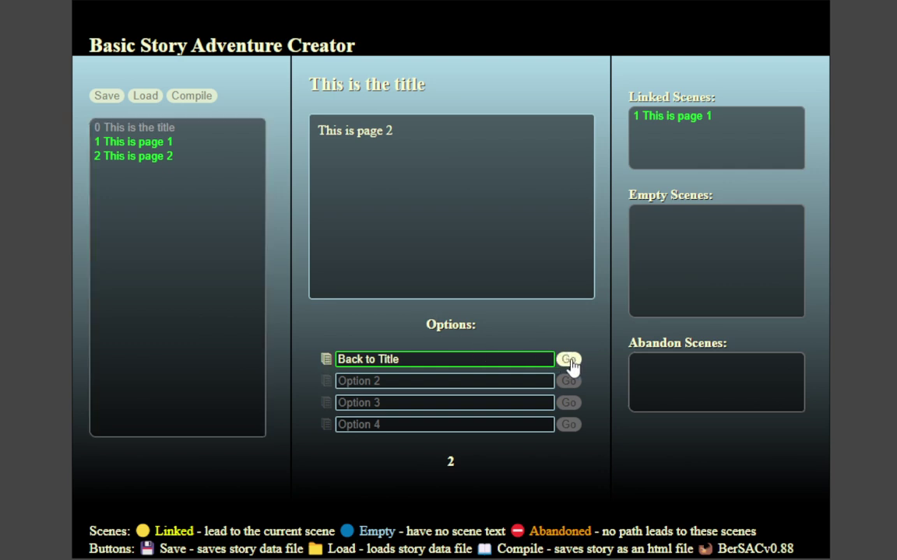
left_click(570, 360)
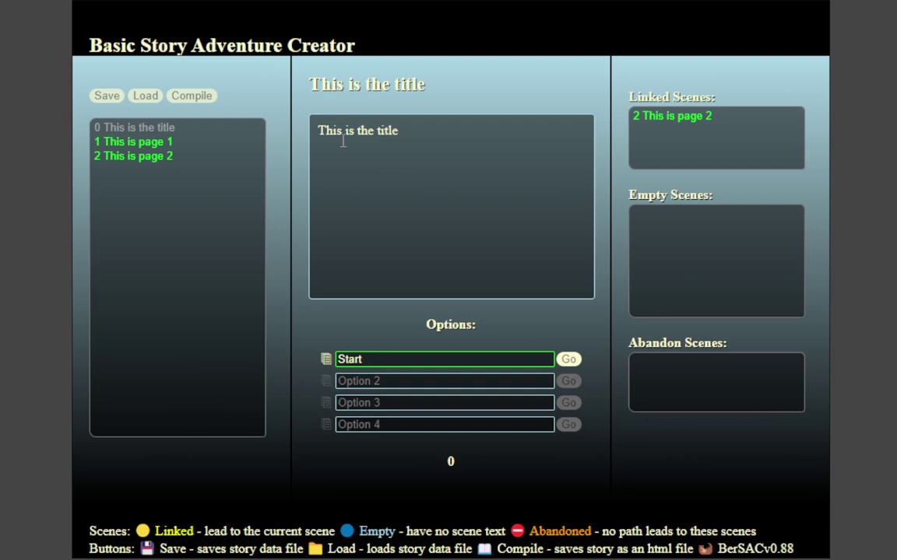
Step: Clear the first option of page 2, removing "Back to Title", and reload page 2 by way of page 1
left_click(117, 156)
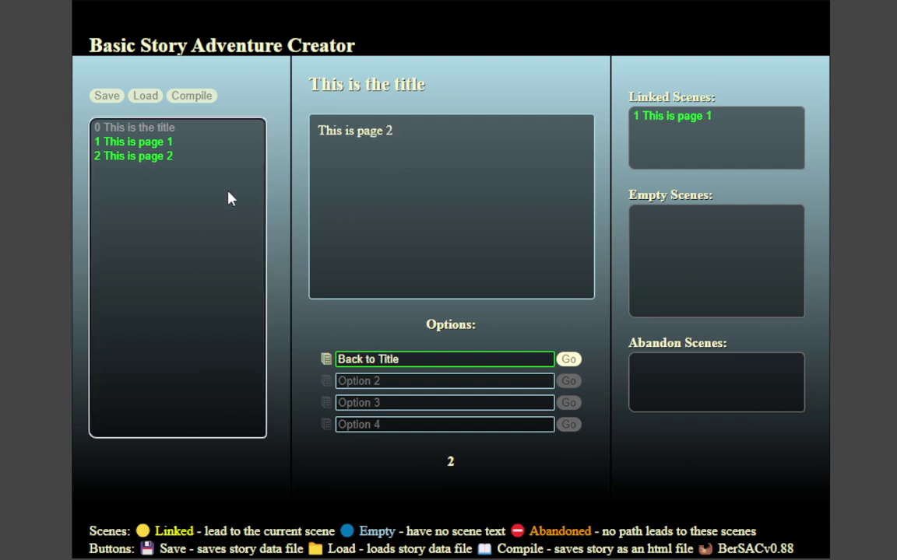
left_click(421, 359)
key("BackSpace")
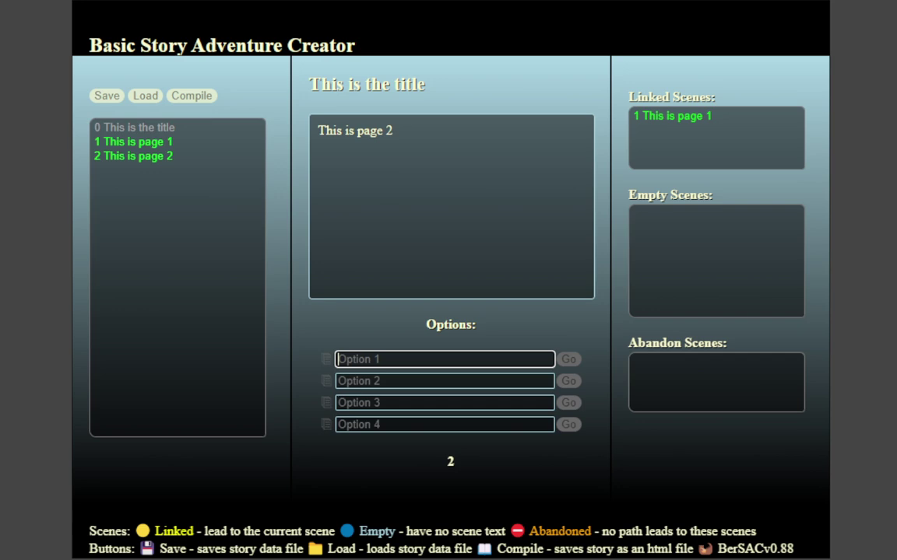
type("Go to page 3")
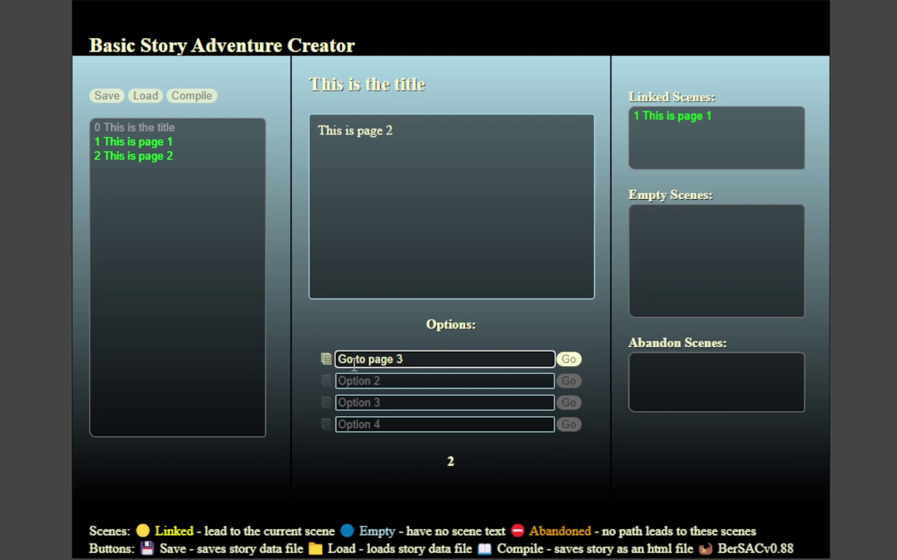
left_click_drag(426, 361, 45, 354)
key("BackSpace")
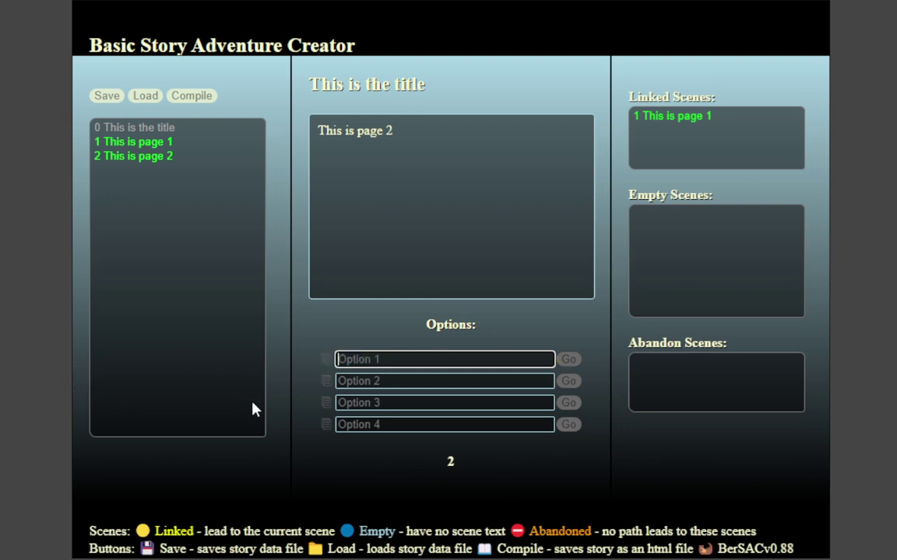
left_click(184, 142)
left_click(173, 157)
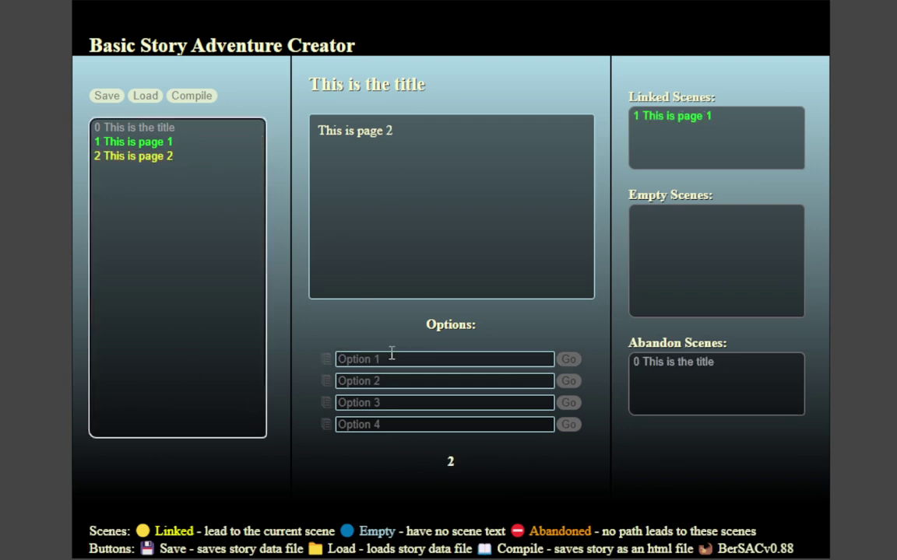
Step: Add "Go to page 3" as page 2's first option and follow it to create scene 3
left_click(392, 354)
type("Go to page 3")
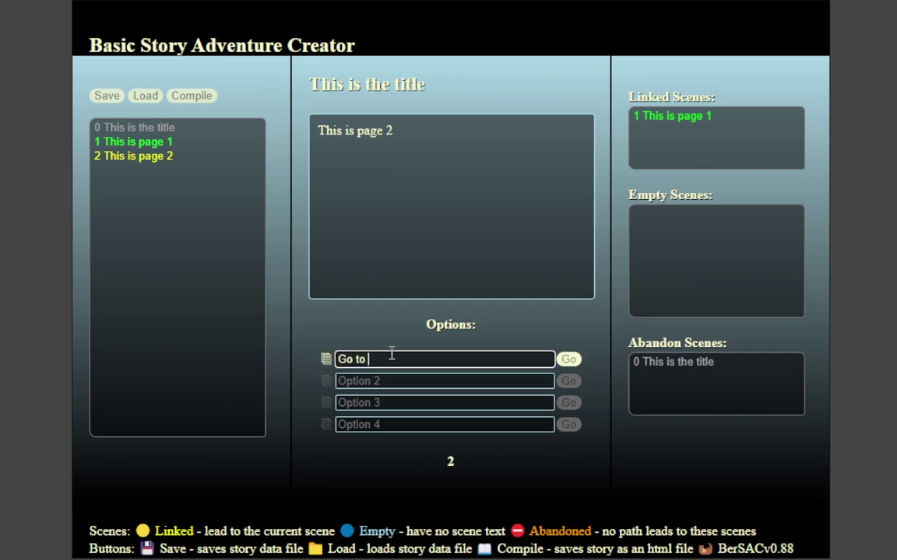
left_click(568, 359)
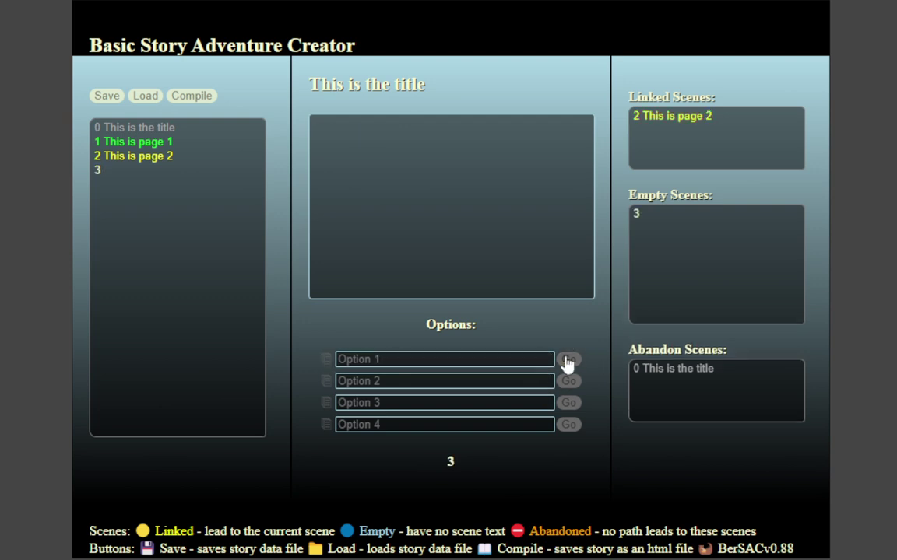
Step: Enter the scene text "This is page 3" in the empty scene 3 and reopen page 2 to check its option link
left_click(115, 174)
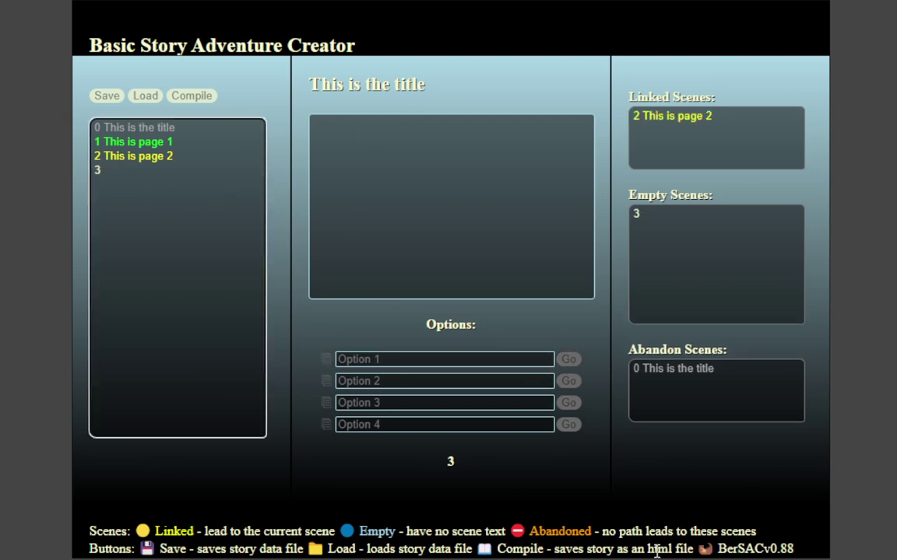
left_click(450, 242)
type("This is page 3")
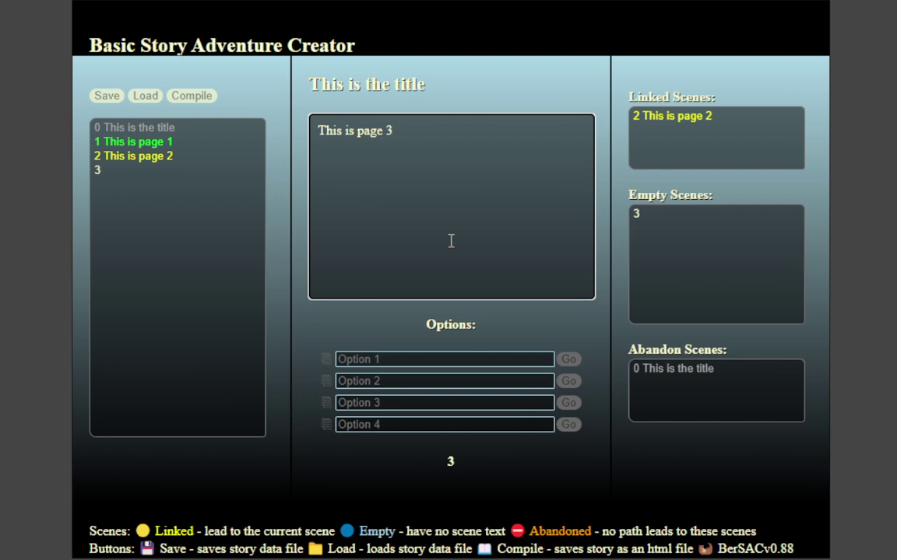
left_click(704, 415)
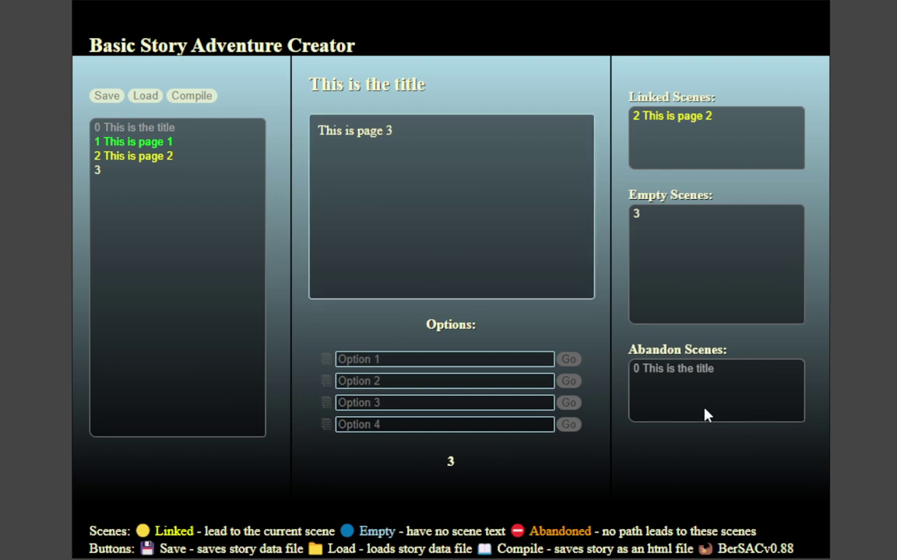
left_click(149, 156)
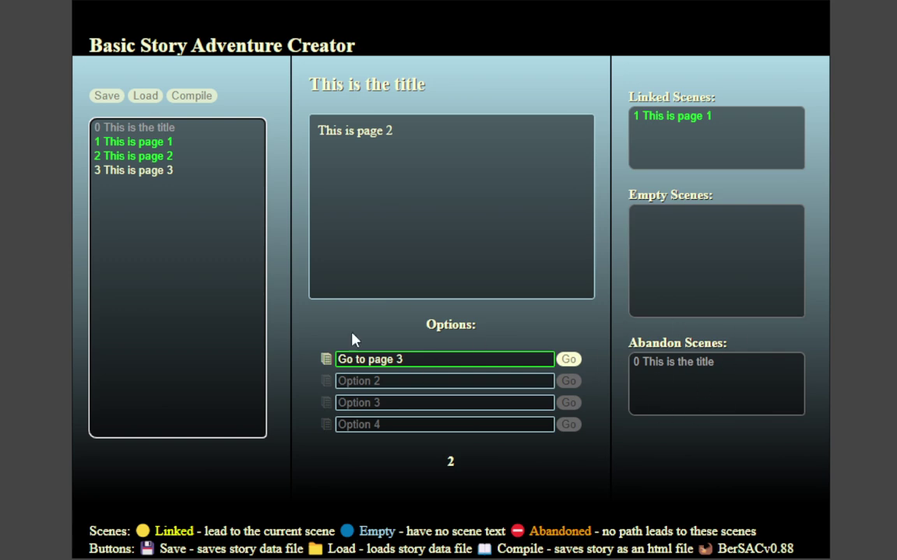
Step: Add "lets head to page 4" as page 3's first option and follow it to create scene 4
left_click(153, 177)
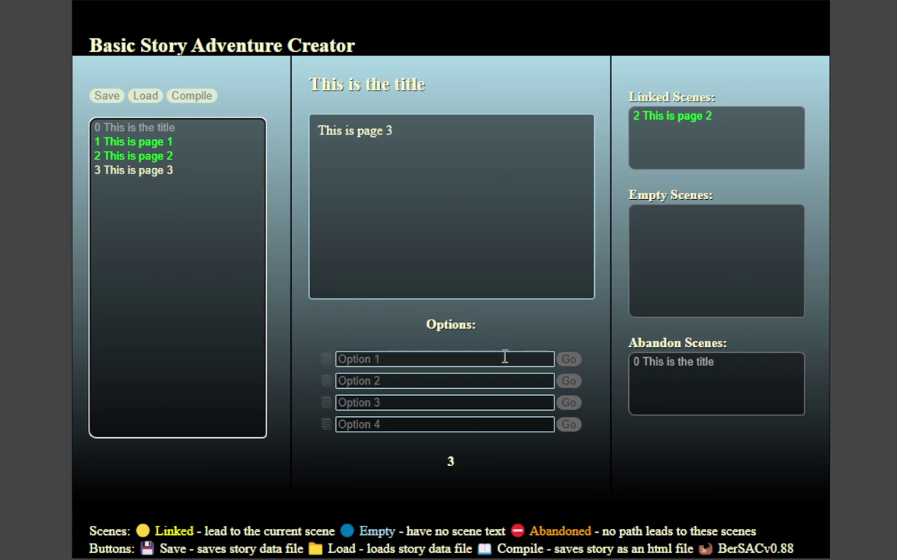
left_click(466, 363)
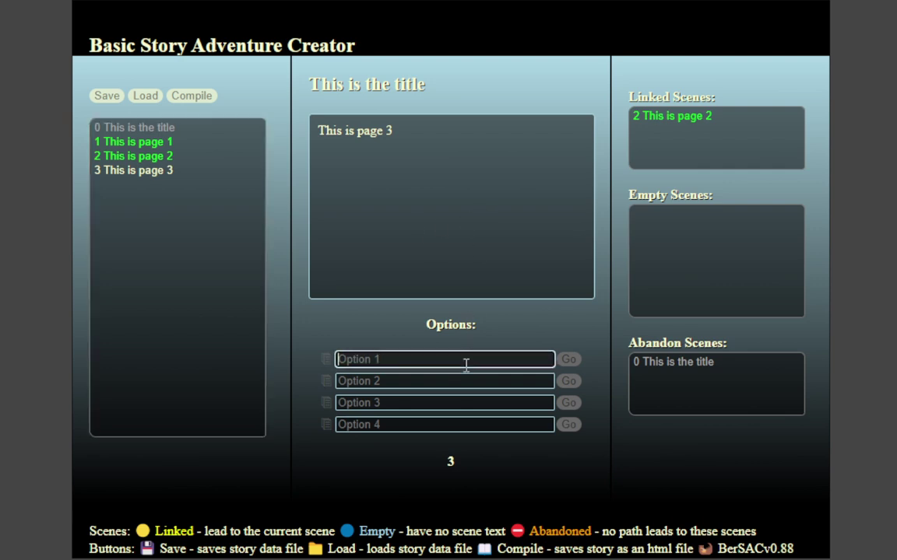
type("lets head to page 3")
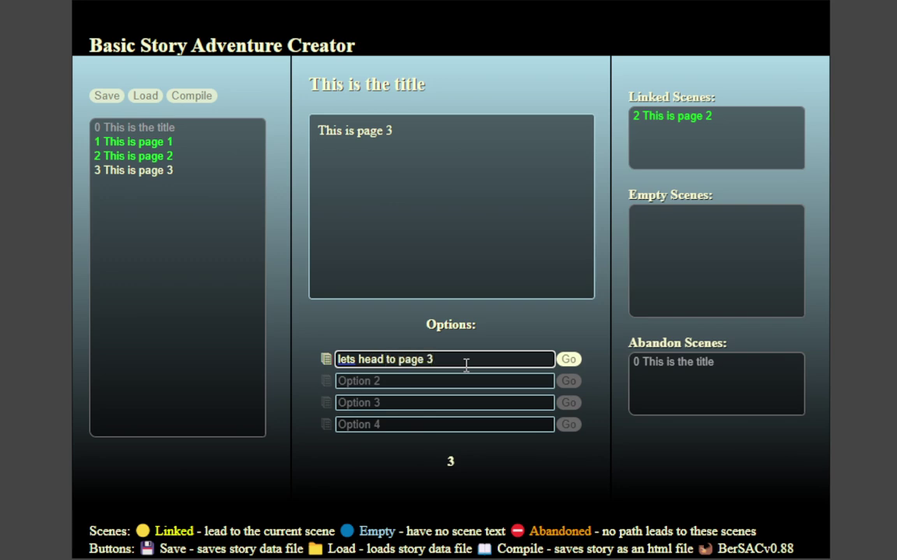
key("BackSpace")
type("4")
key("Tab")
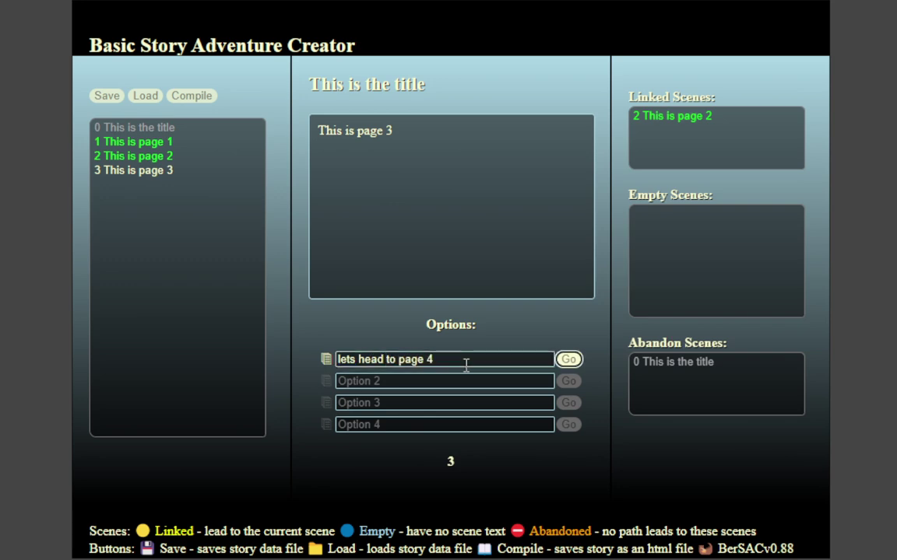
left_click(568, 359)
Step: Return to page 3 and add "go to page 5" as its second option and "load page 6" as its third
left_click(148, 170)
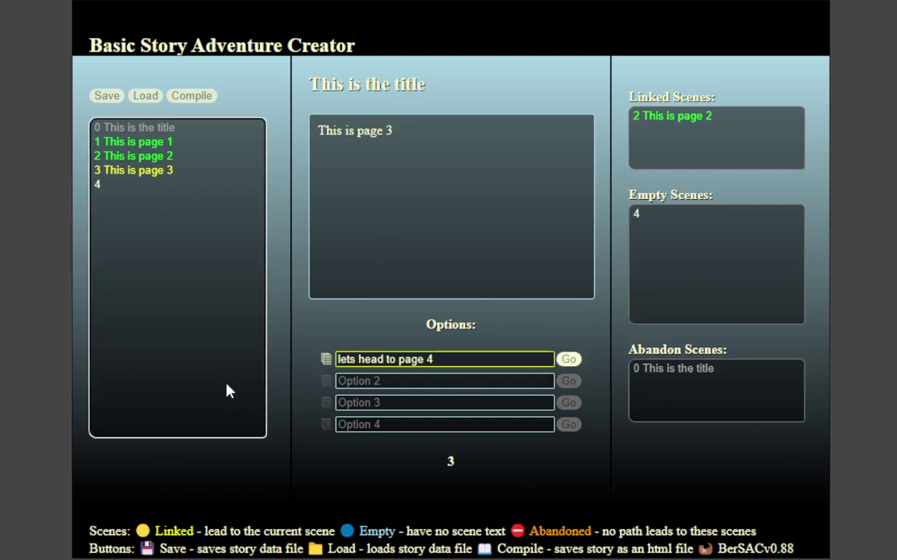
left_click(420, 381)
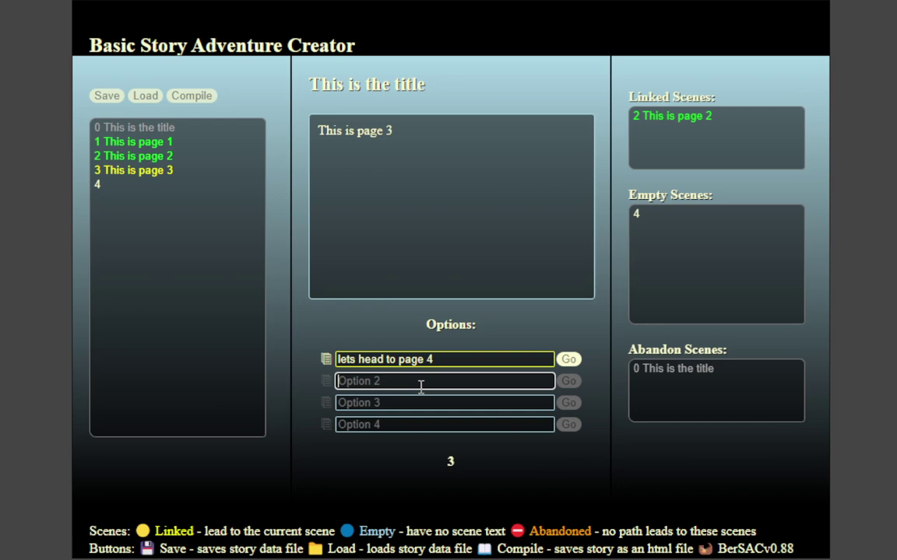
type("go to page ")
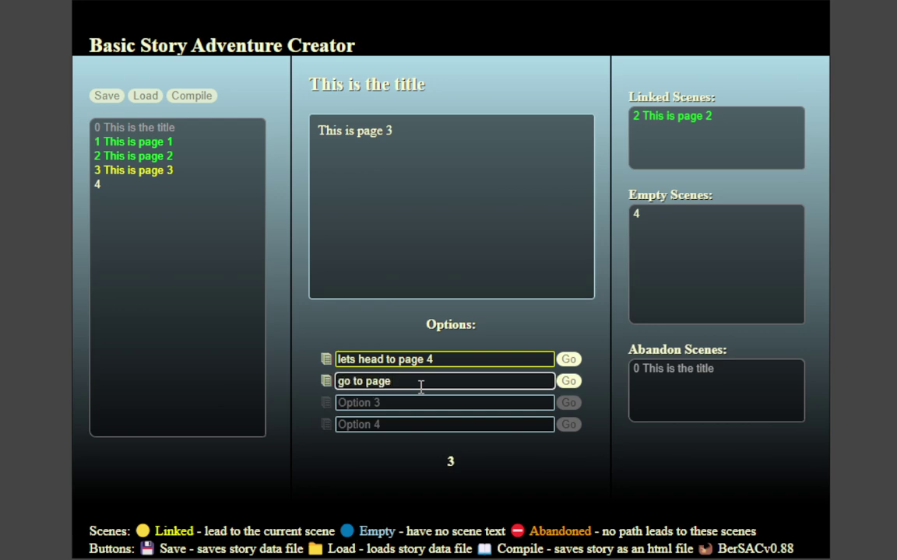
type("5")
left_click(443, 403)
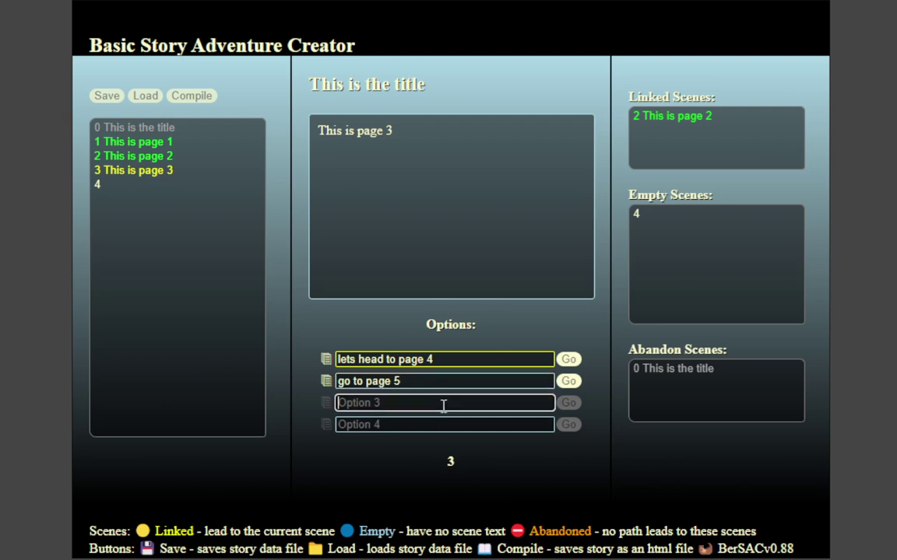
type("load ")
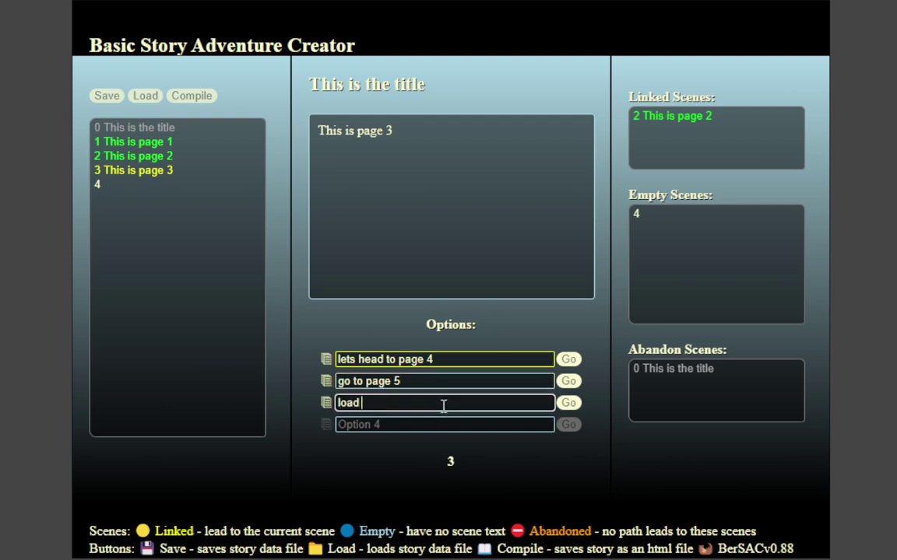
type("page 6")
Step: Follow page 3's first option to the empty scene 4 and enter the scene text "This is page 4"
left_click(442, 357)
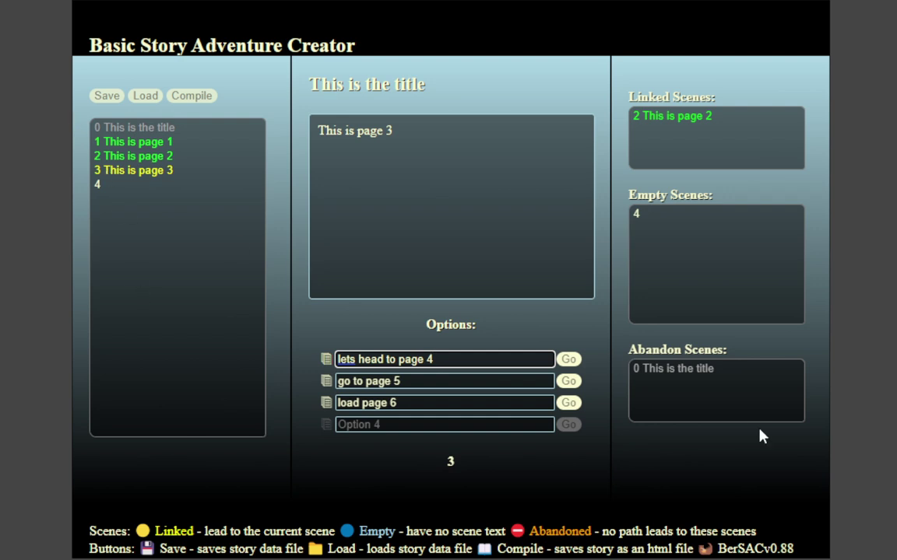
left_click(571, 362)
left_click(505, 208)
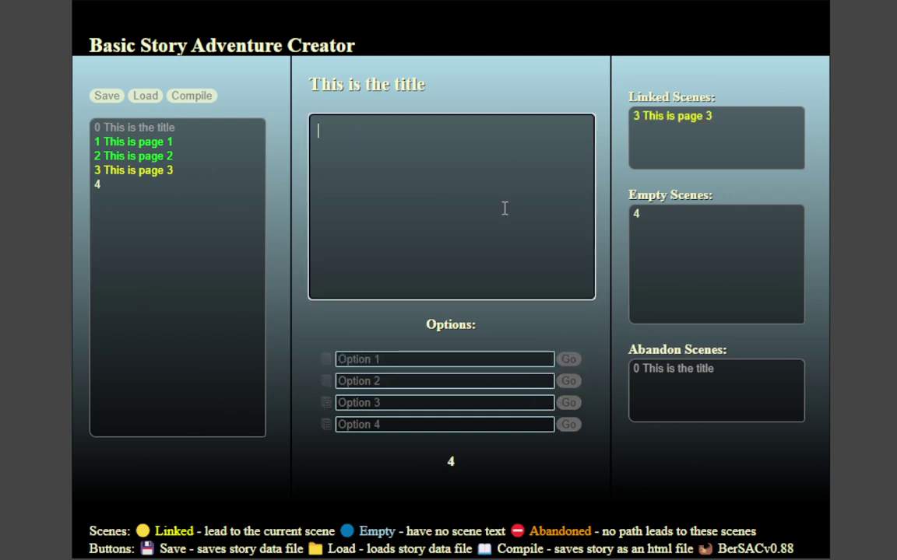
type("This is page ")
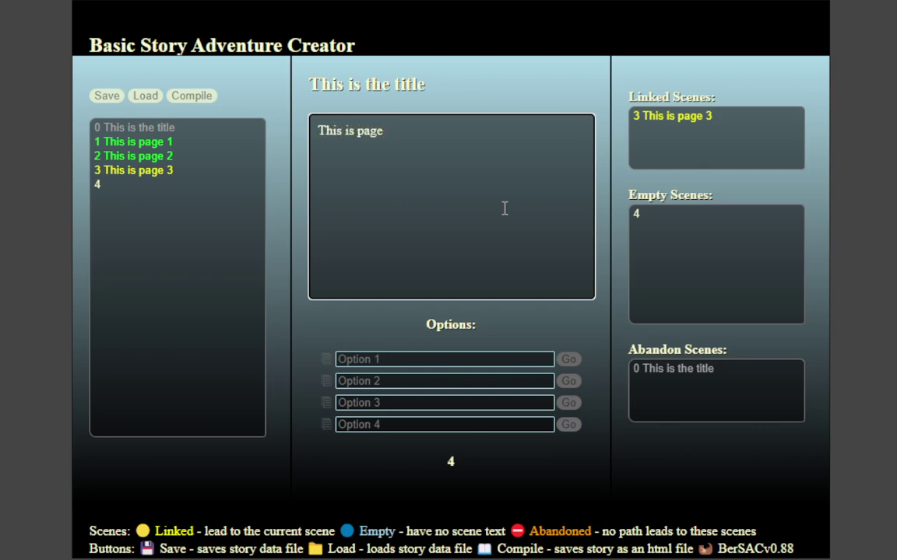
type("4")
left_click(437, 361)
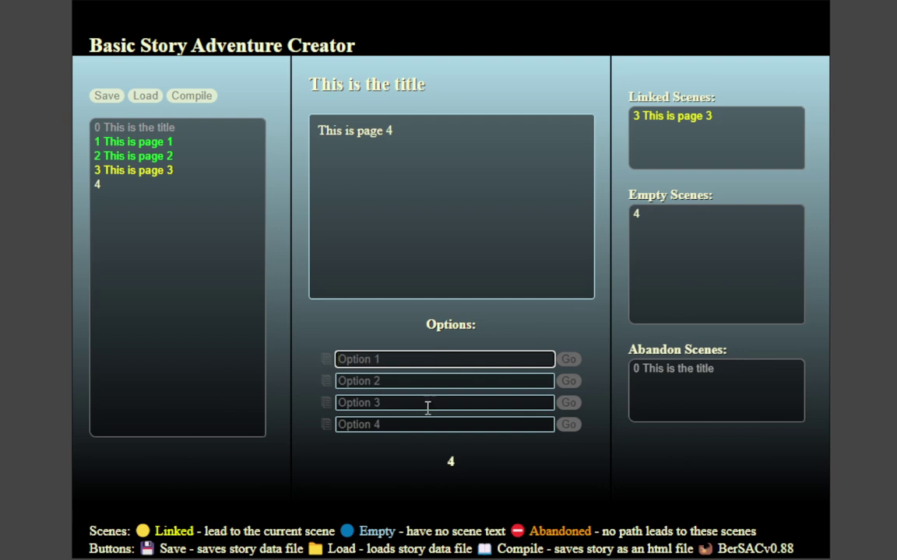
Step: Reopen page 3, view the available destination pages for its "go to page 5" option, and leave without choosing one
left_click(121, 172)
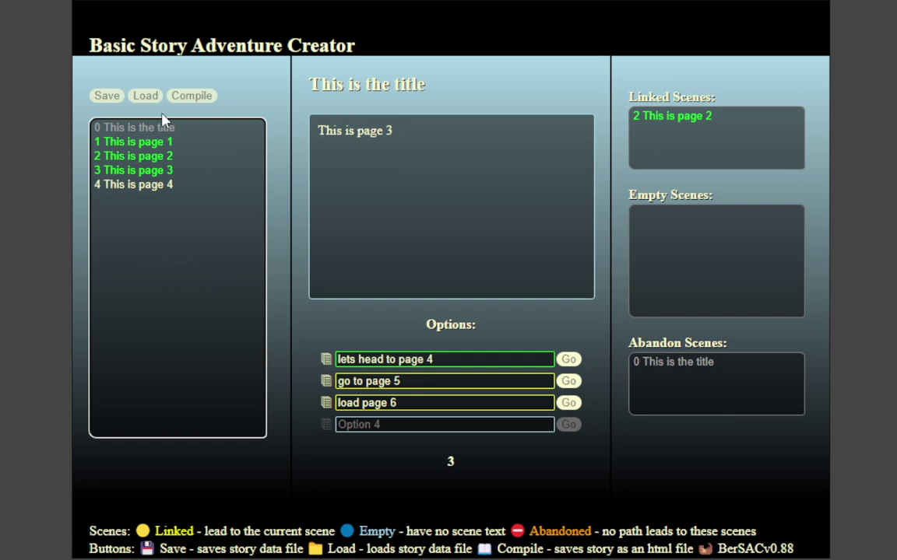
left_click(328, 382)
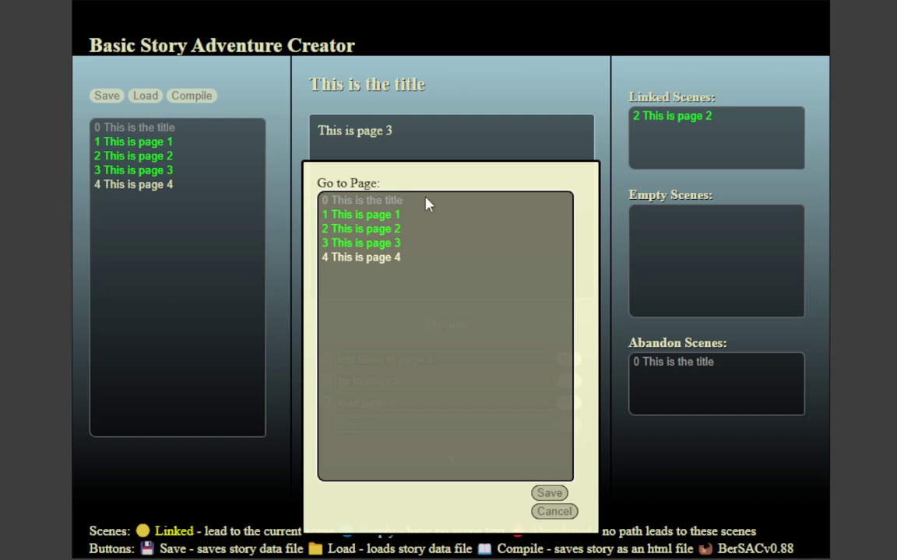
left_click(554, 511)
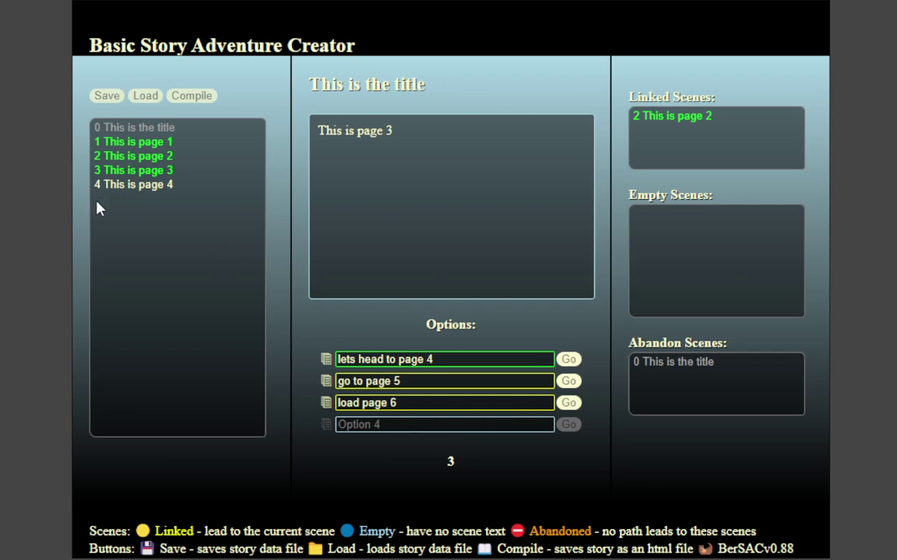
Step: Follow page 3's "load page 6" option to create scene 5 and open page 4 from the scene list
left_click(569, 403)
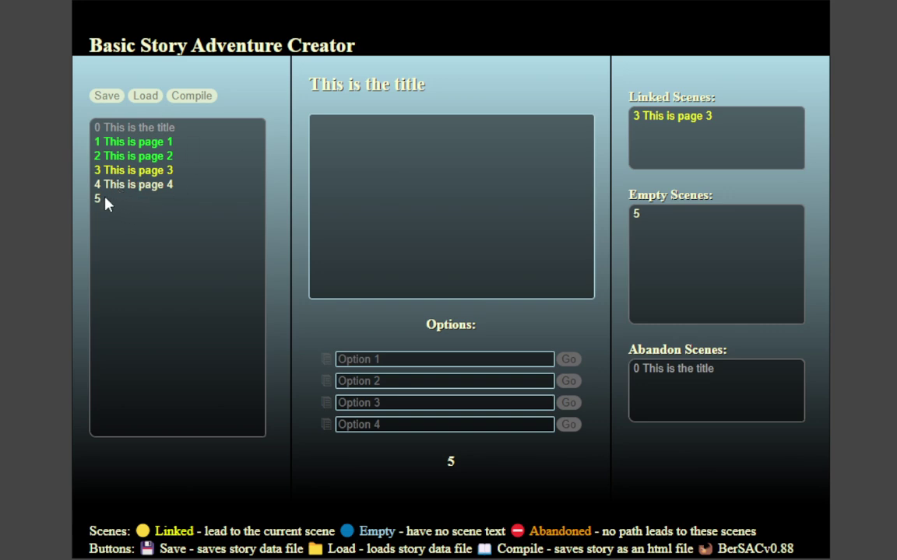
left_click(134, 186)
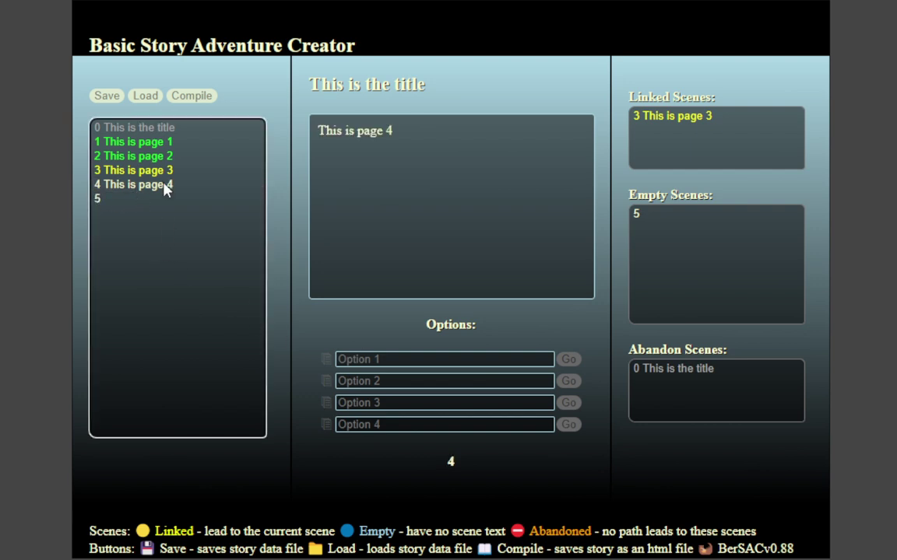
Step: Open page 3, follow its "load page 6" option, return, and view the destination pages for "go to page 5" without choosing one
left_click(165, 171)
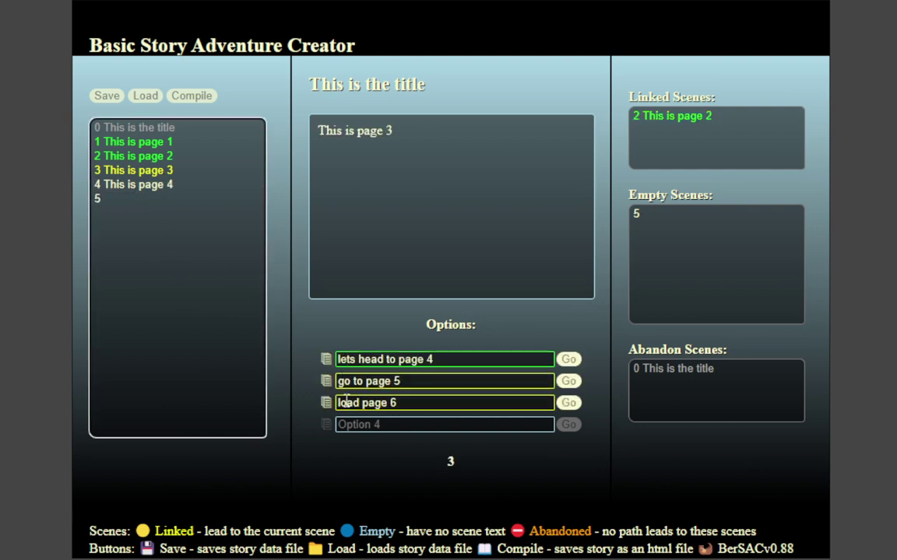
left_click(573, 407)
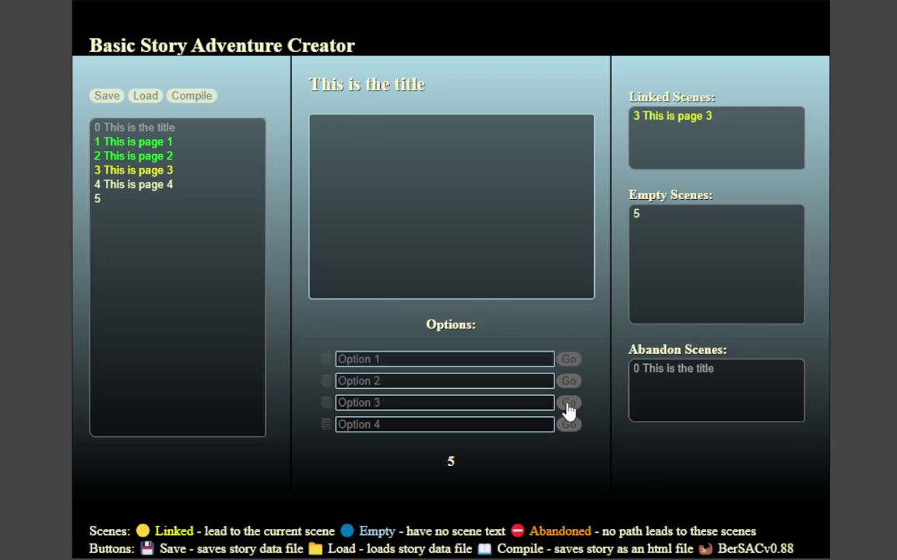
left_click(132, 172)
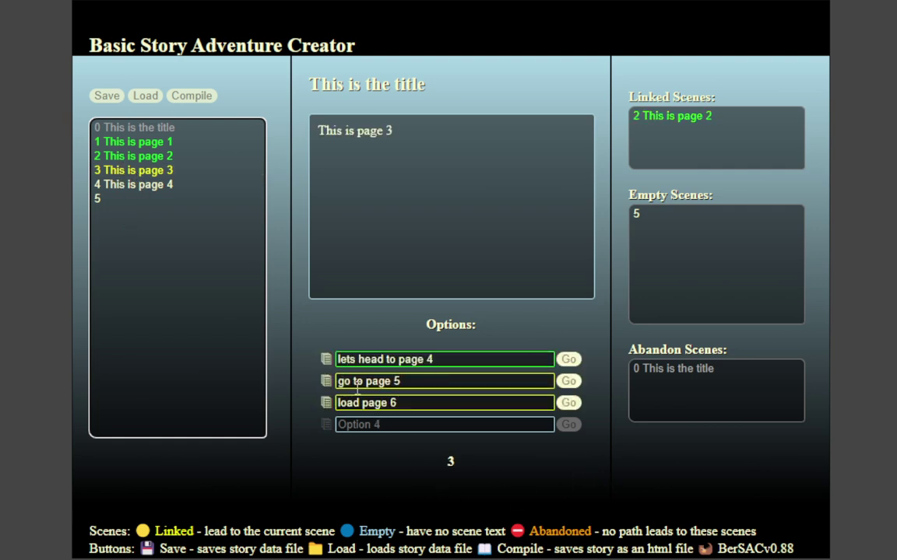
left_click(323, 384)
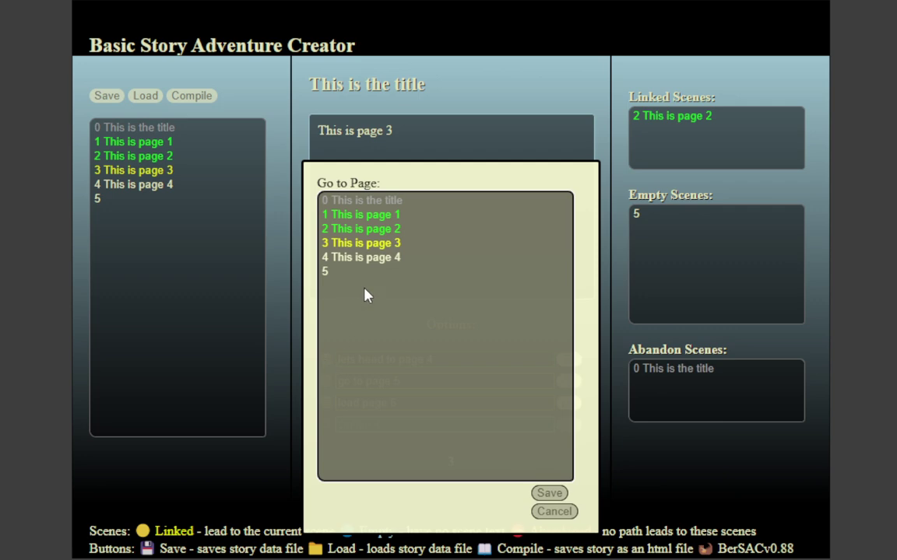
left_click(553, 511)
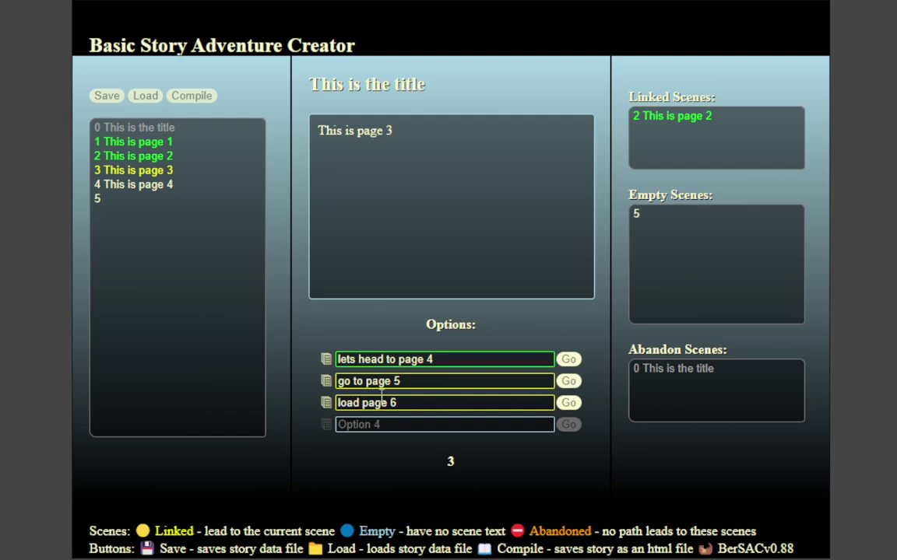
Step: Clear the "load page 6" text from page 3's third option
left_click_drag(404, 403, 72, 343)
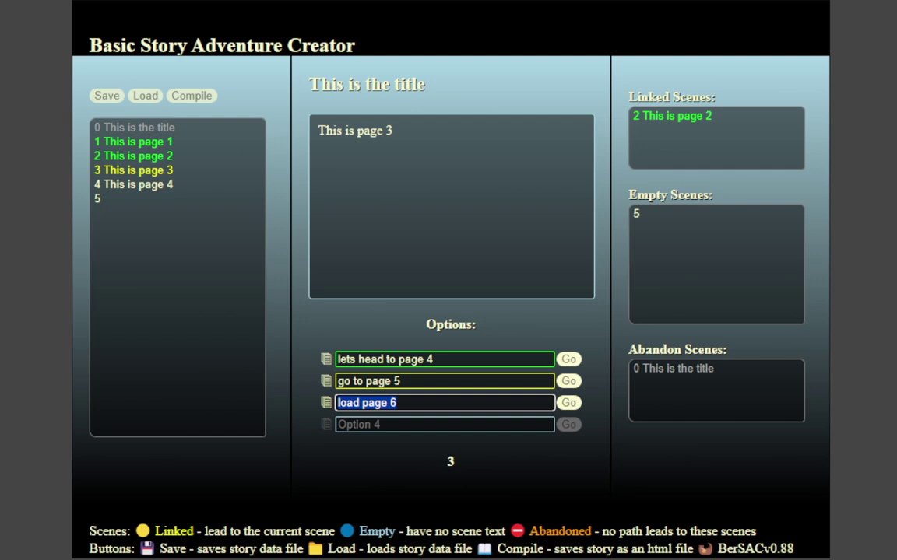
key("BackSpace")
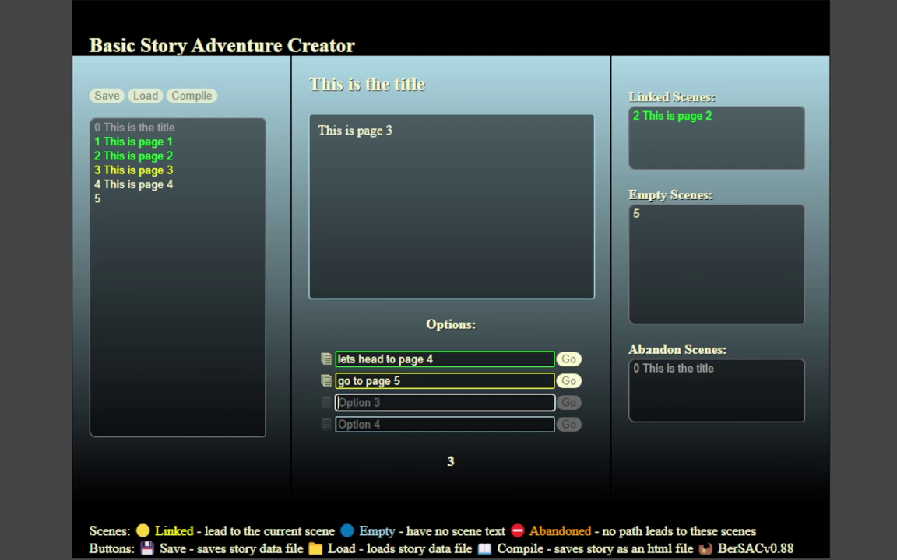
left_click(458, 383)
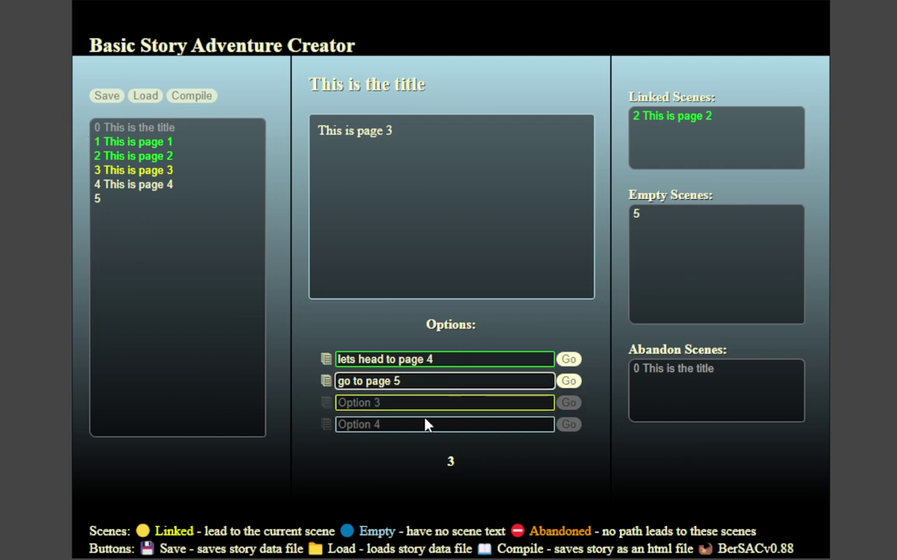
Step: Follow page 3's "go to page 5" option to the empty scene 5 and enter the scene text "This is page 5"
left_click(568, 381)
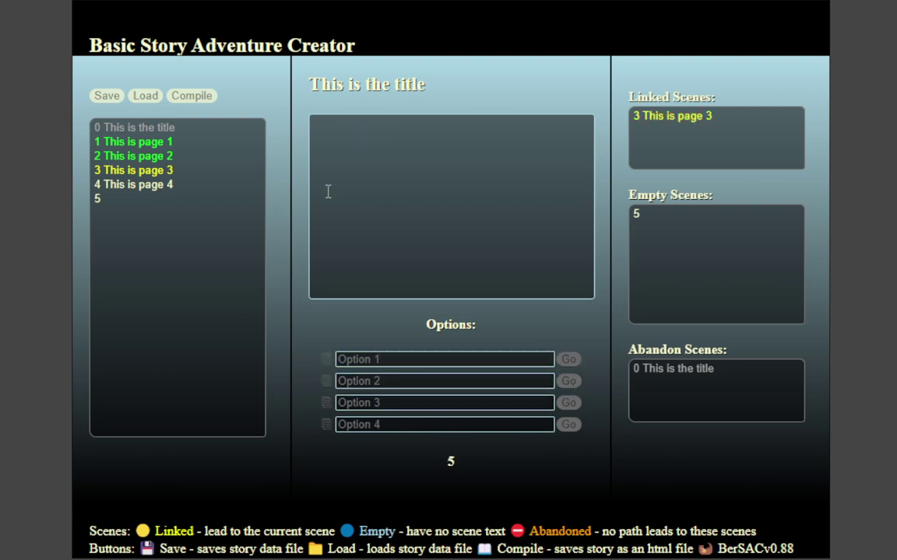
left_click(430, 181)
type("T")
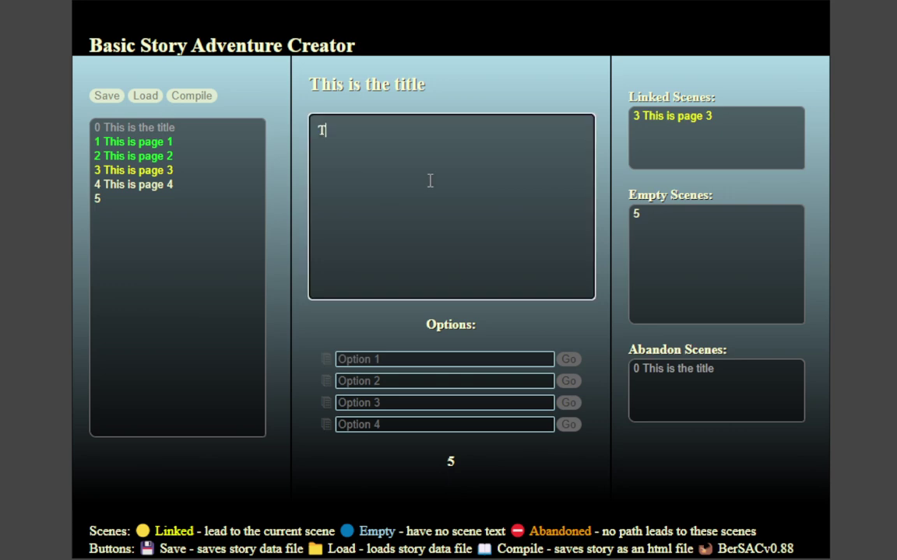
type("his thi")
key("BackSpace")
key("BackSpace")
key("BackSpace")
type("is page 4")
key("BackSpace")
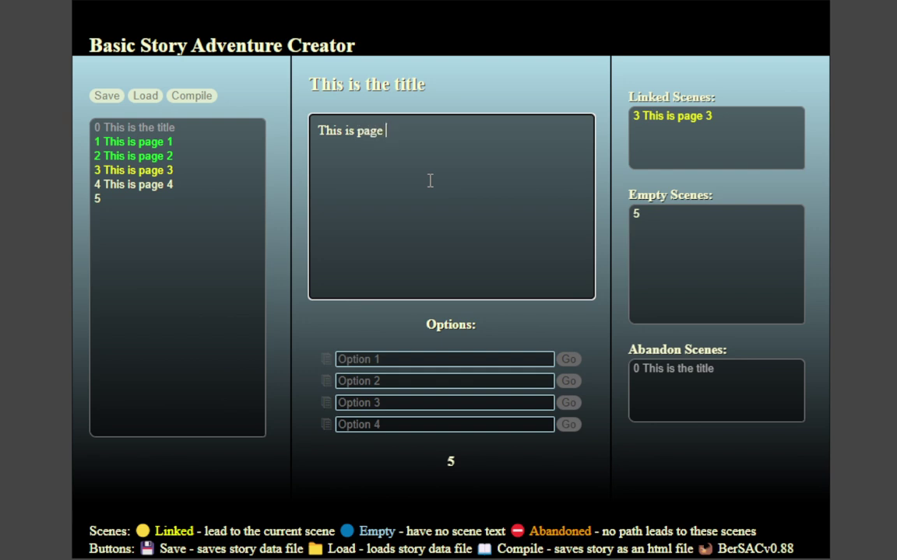
type("5")
Step: Return to page 3, add "go to page 6" as its third option, and follow it to create scene 6
left_click(134, 170)
left_click(361, 403)
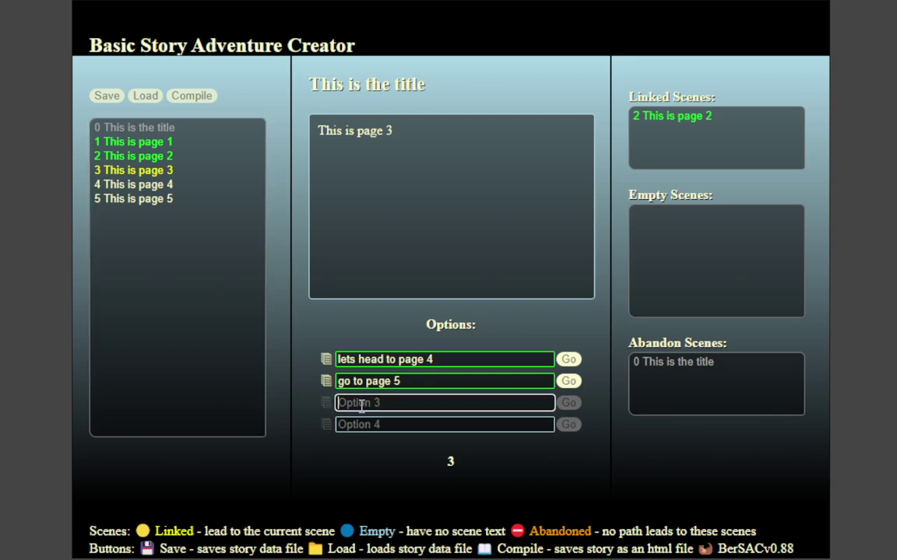
type("go to page 6")
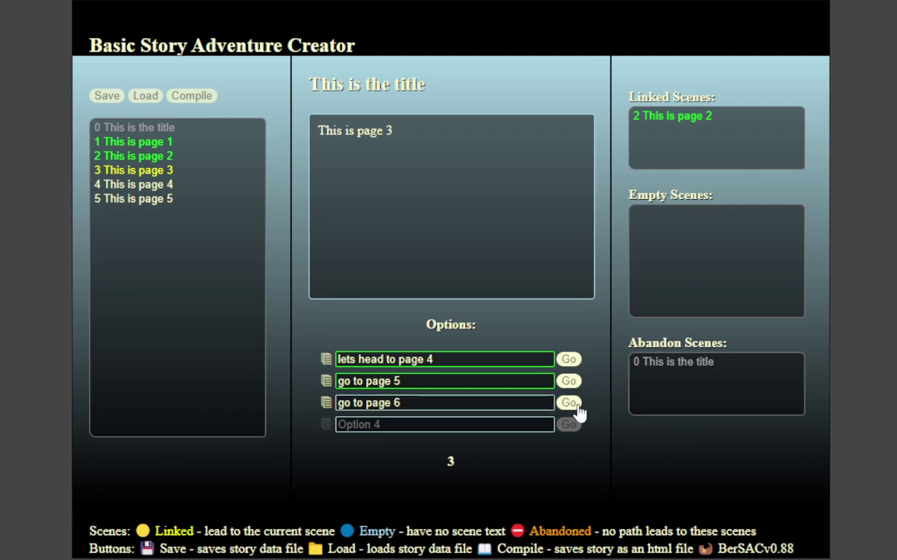
left_click(569, 403)
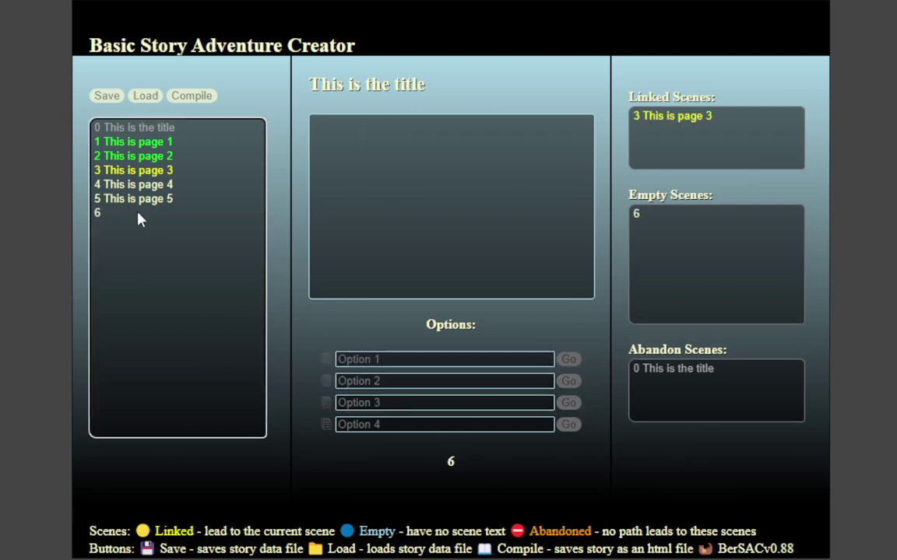
Step: Enter "This is page 6" as the text of scene 6
left_click(534, 172)
type("This is page ")
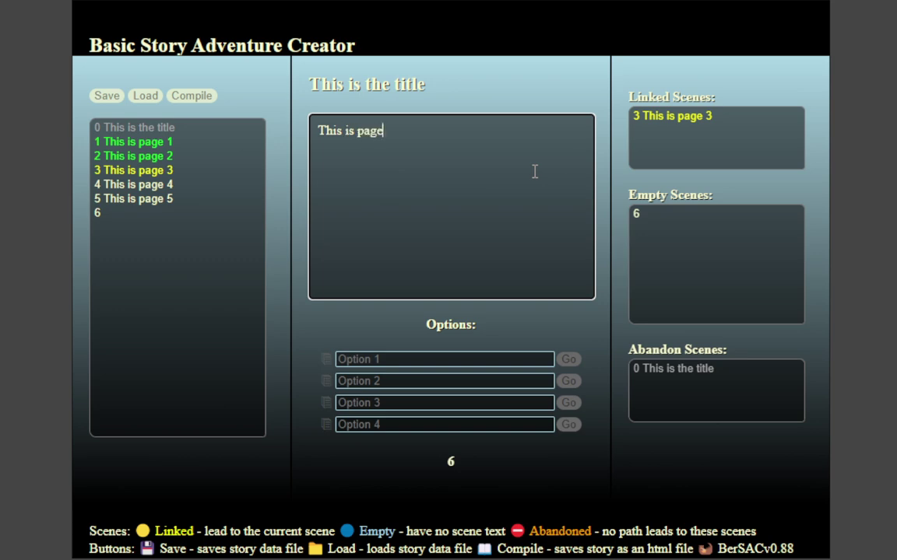
type("6")
Step: Add "seven" as the first option and "eight" as the second option of page 6
left_click(459, 360)
type("seven")
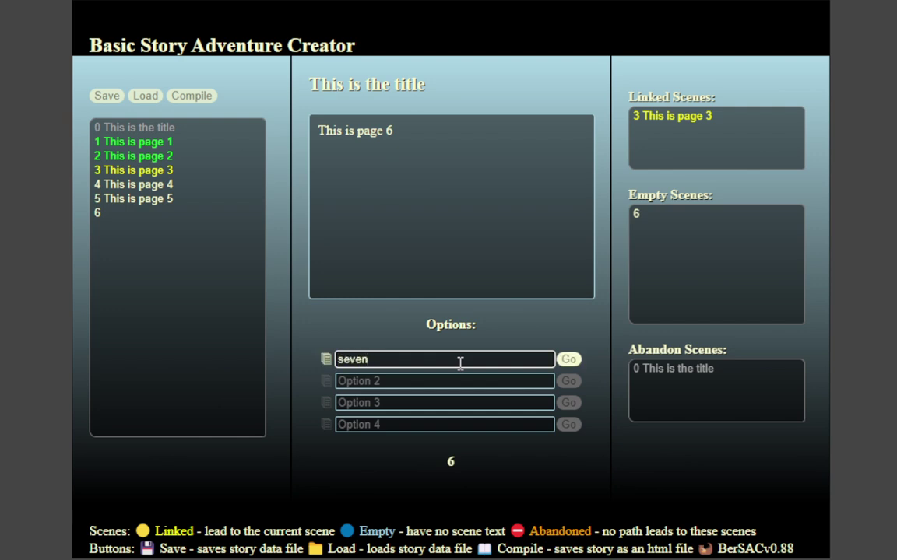
key("Tab")
key("Tab")
type("eight")
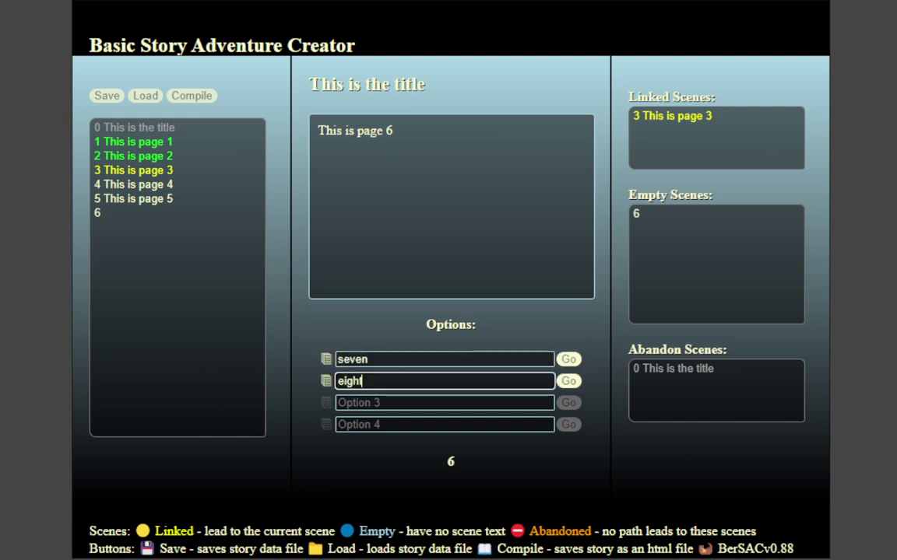
left_click(522, 359)
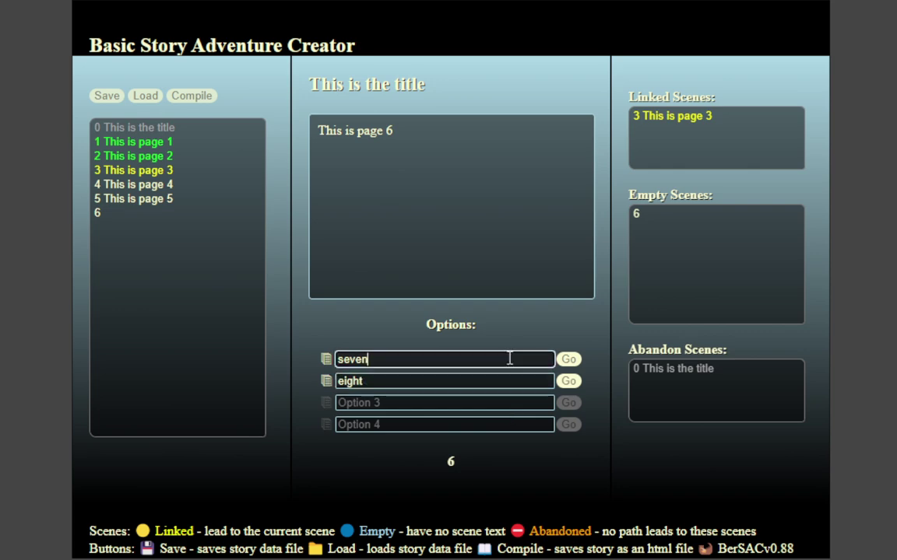
Step: Follow page 6's "seven" and "eight" options in turn to create the empty scenes 7 and 8
left_click(569, 358)
left_click(115, 228)
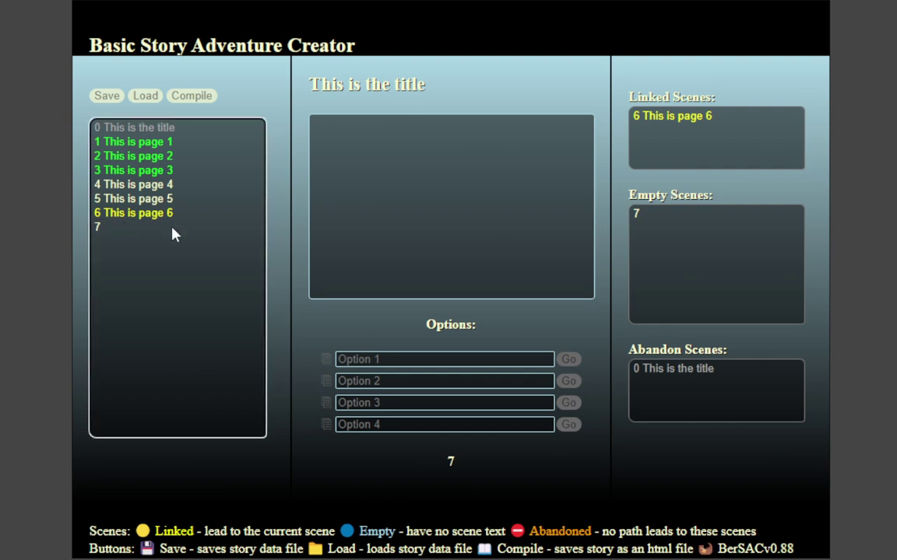
left_click(152, 217)
left_click(569, 381)
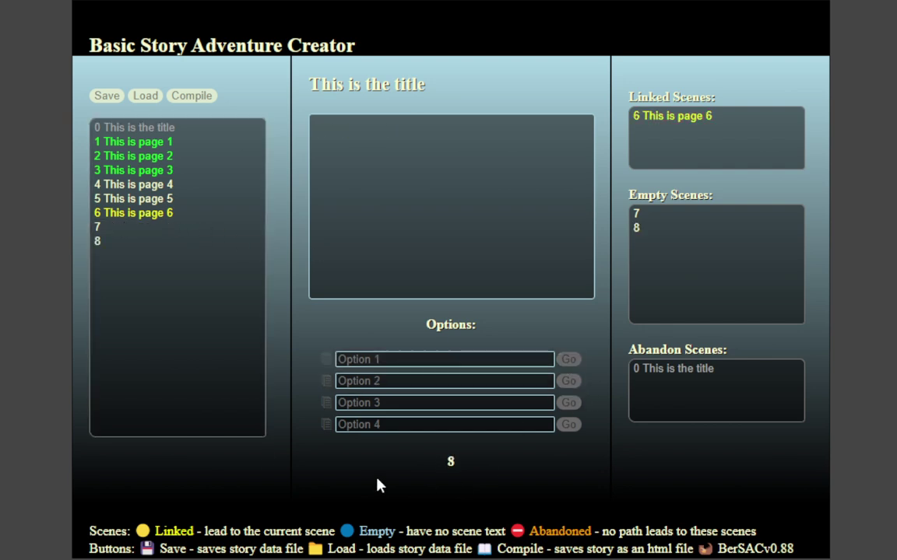
Step: Open scene 7, return to page 6, and view the destination pages for its "eight" option without choosing one
left_click(129, 228)
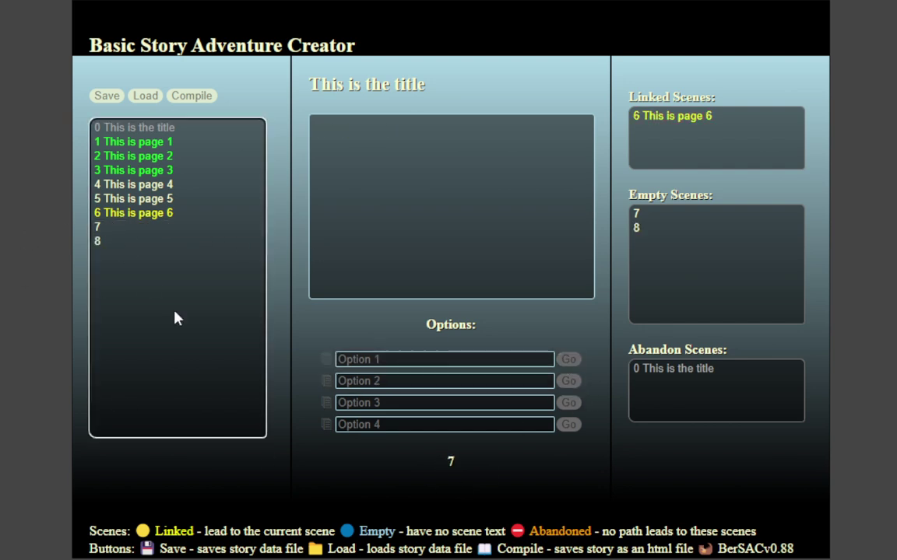
left_click(170, 215)
left_click(326, 381)
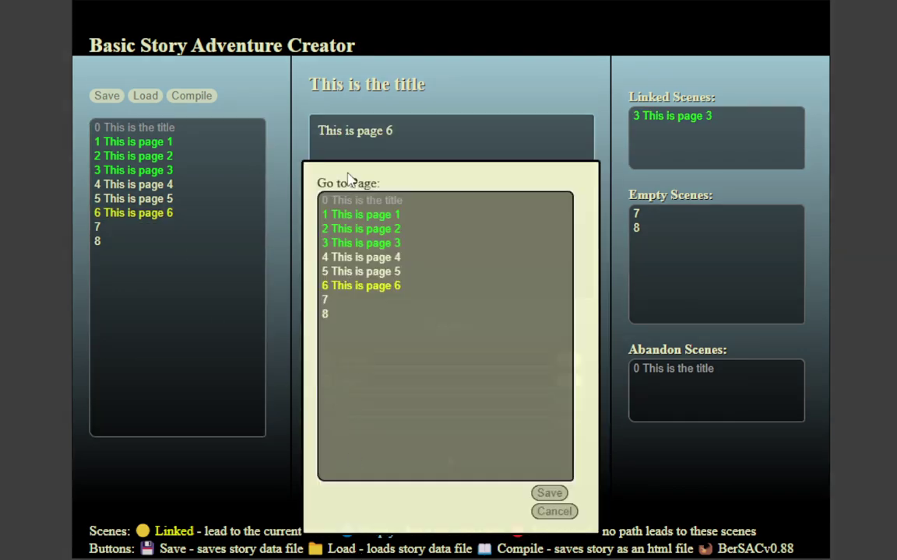
left_click(554, 512)
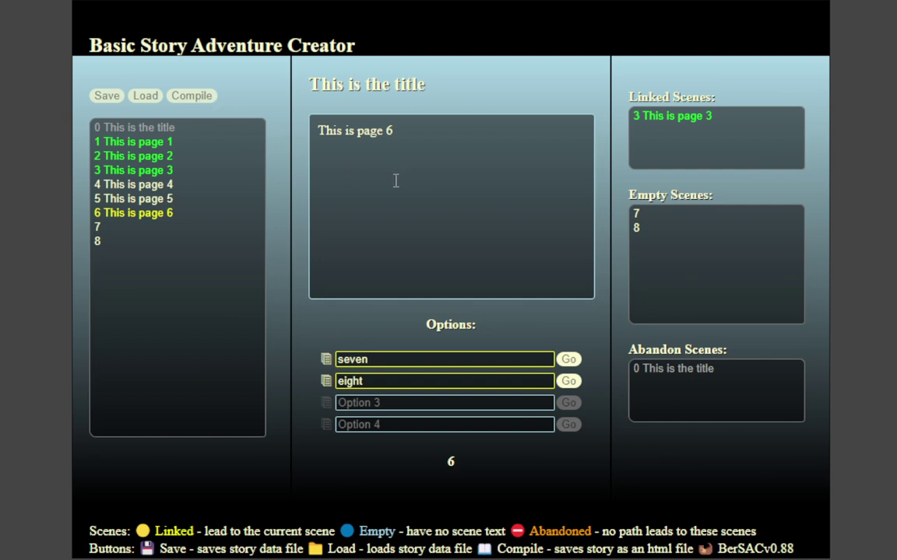
Step: Move page 3's "go to page 6" text from the third option to the fourth and link that option to scene 6
left_click(141, 167)
triple_click(427, 402)
key("ctrl+c")
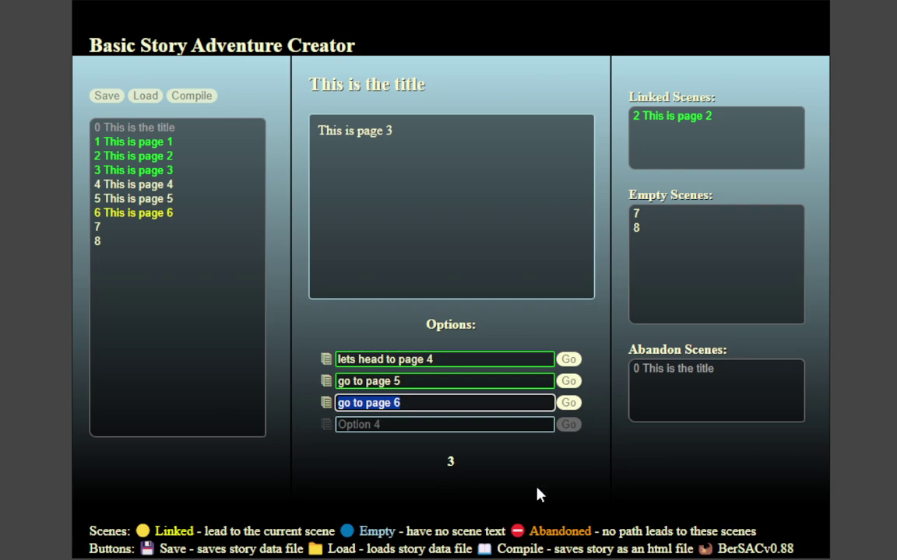
key("BackSpace")
left_click(455, 424)
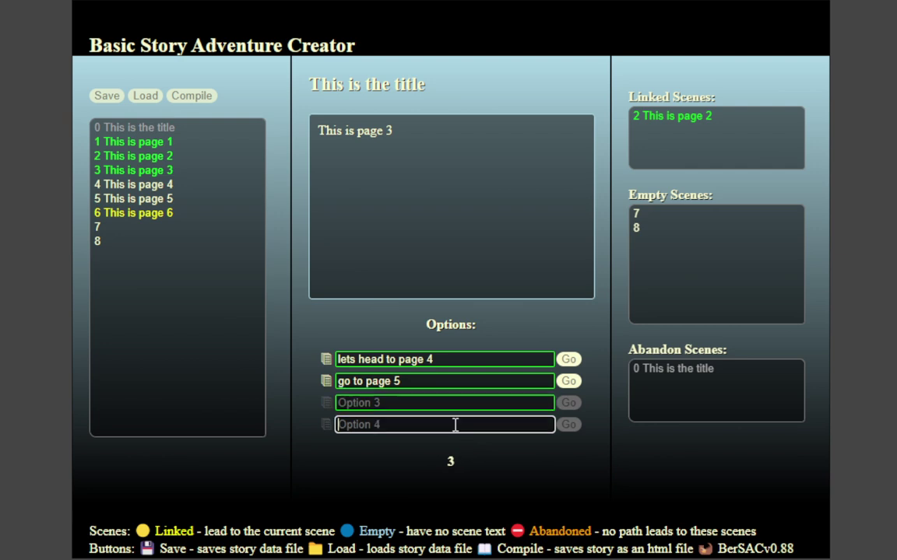
key("ctrl+v")
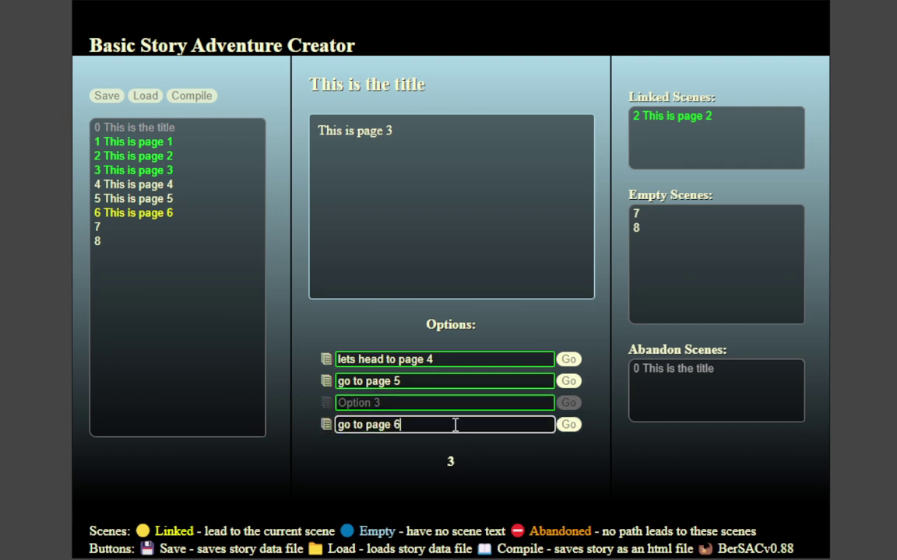
left_click(327, 425)
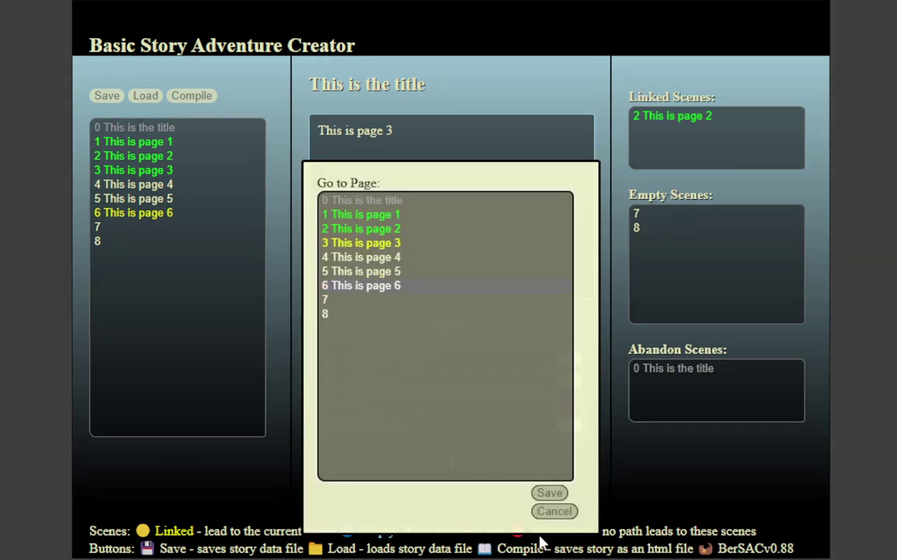
left_click(545, 492)
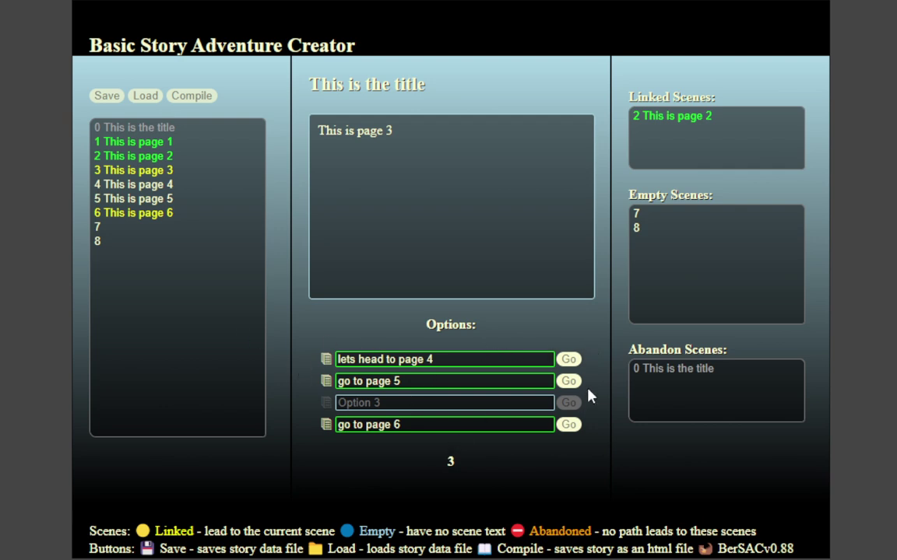
Step: Follow page 3's "lets head to page 4" option to check its destination and return to page 3
left_click(568, 358)
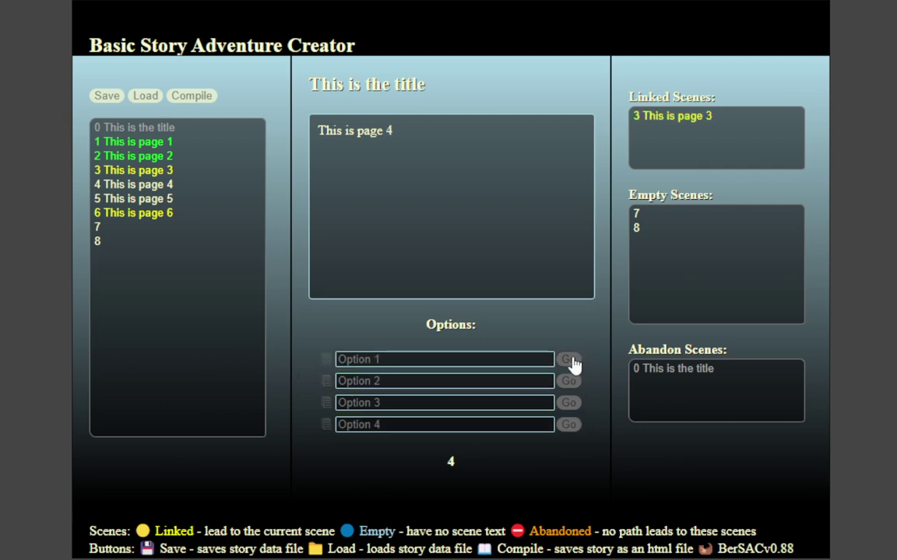
left_click(126, 168)
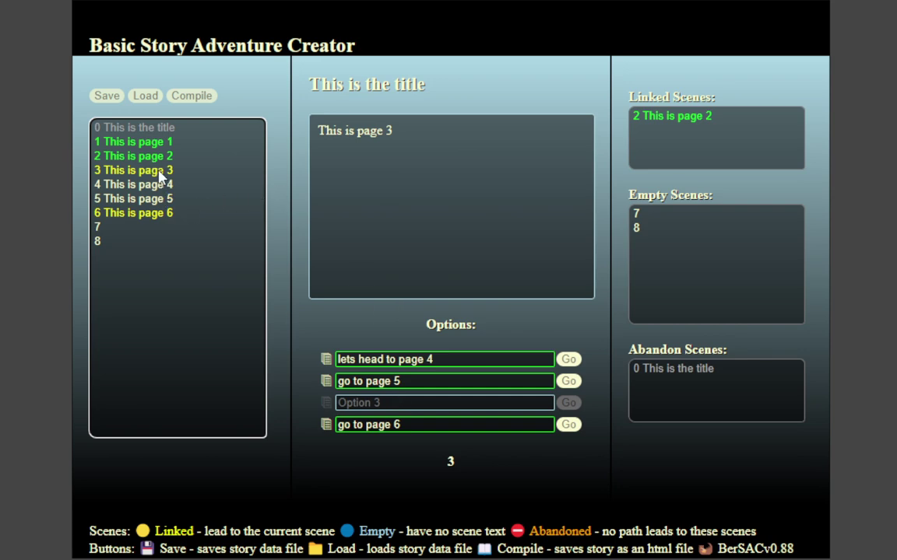
Step: From page 6, follow the "seven" option to scene 7, enter "text" as its scene text, and return to page 6
left_click(152, 216)
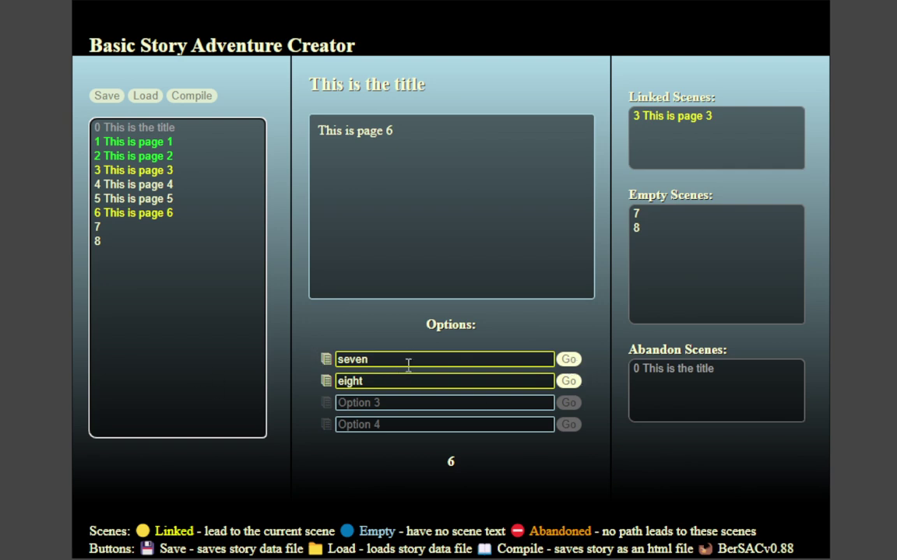
left_click(568, 359)
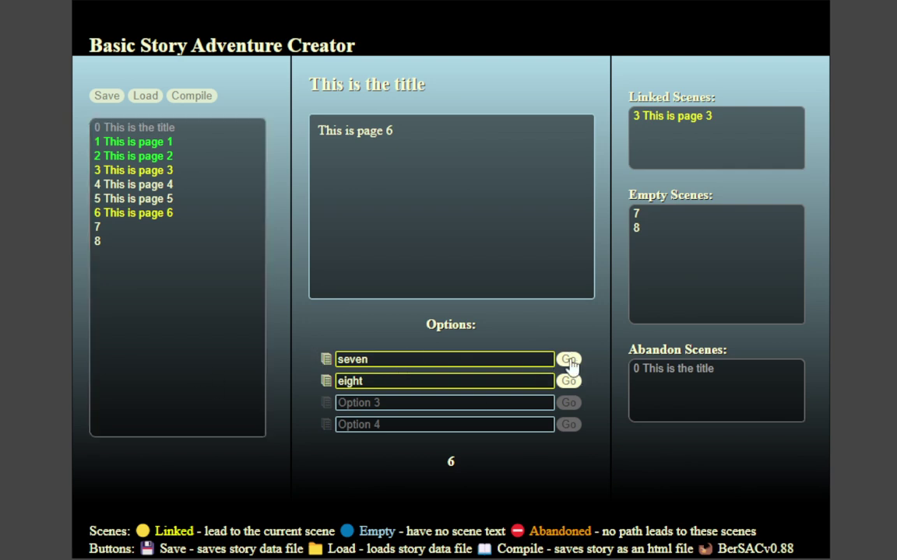
left_click(500, 242)
type("text")
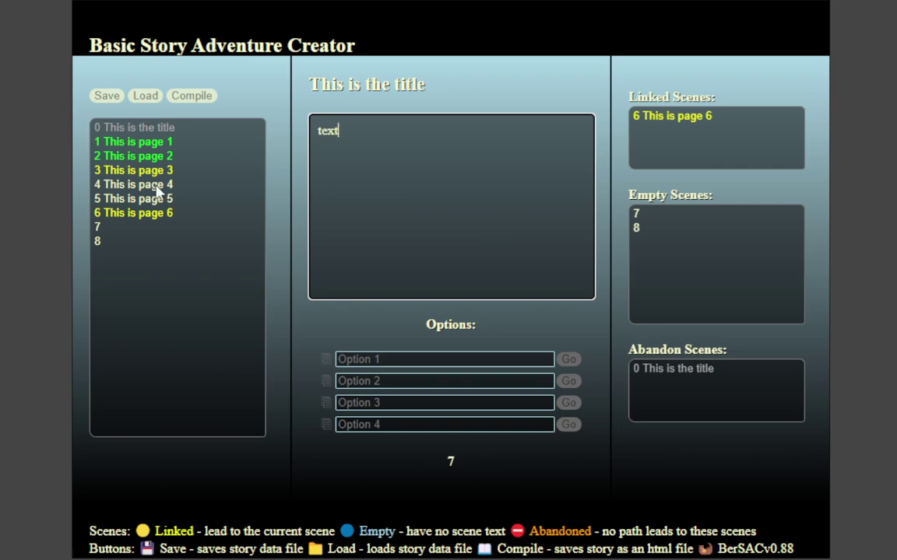
left_click(155, 217)
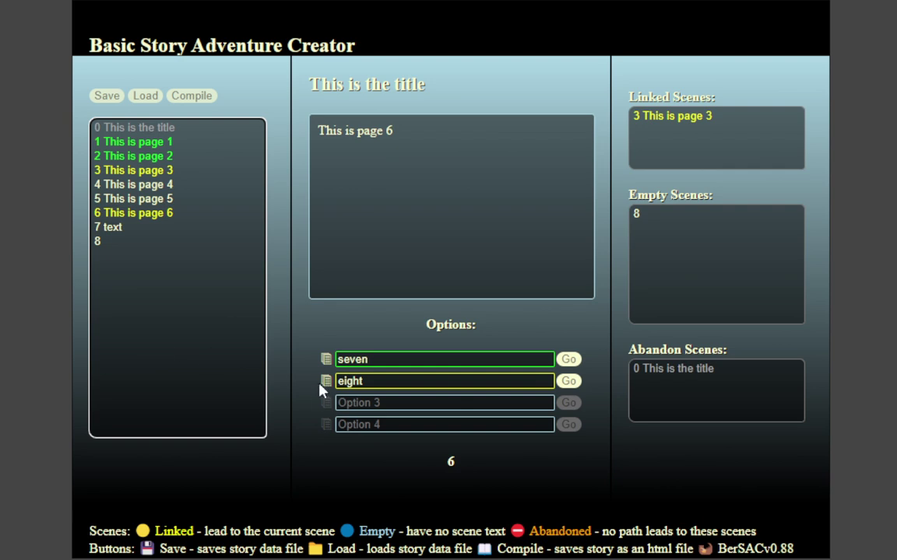
Step: Inspect page 6's "seven" and "eight" options, and review pages 2 and 3 from the scene list
left_click(380, 360)
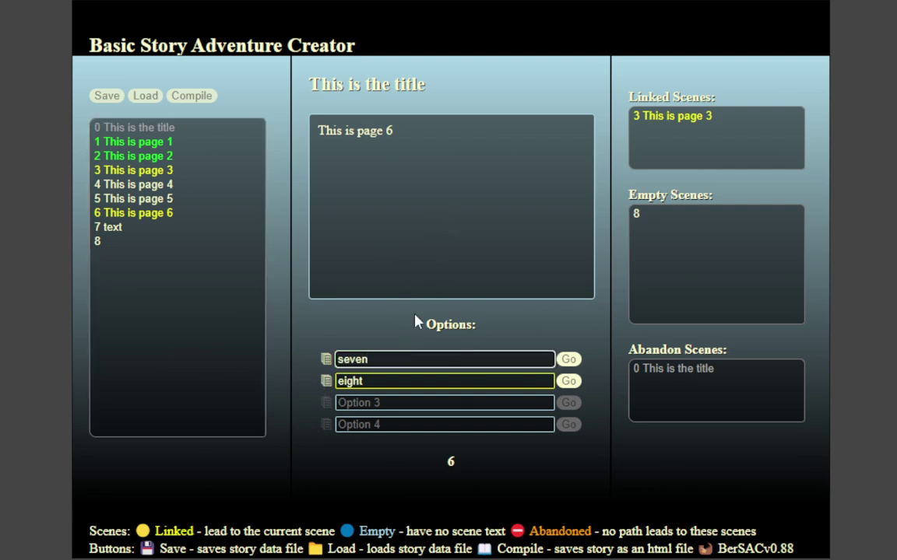
left_click(427, 381)
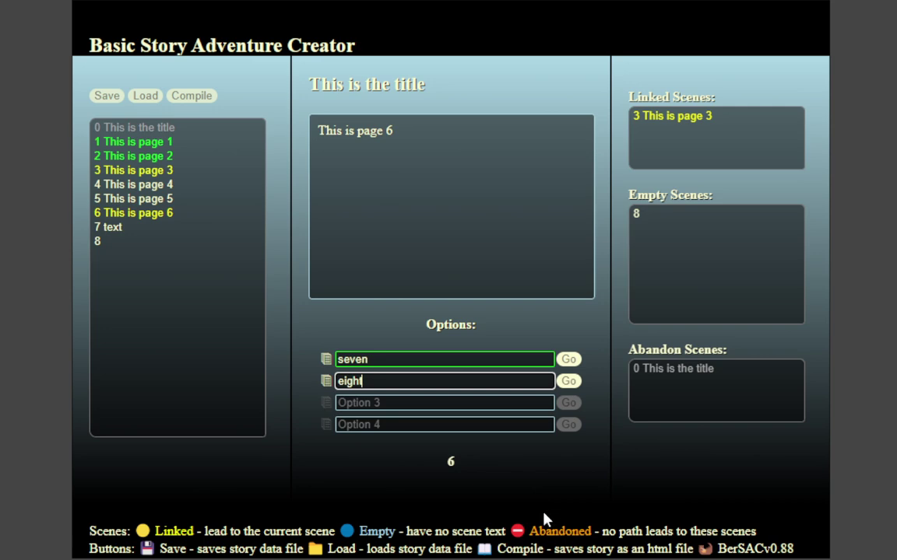
left_click(145, 170)
left_click(146, 156)
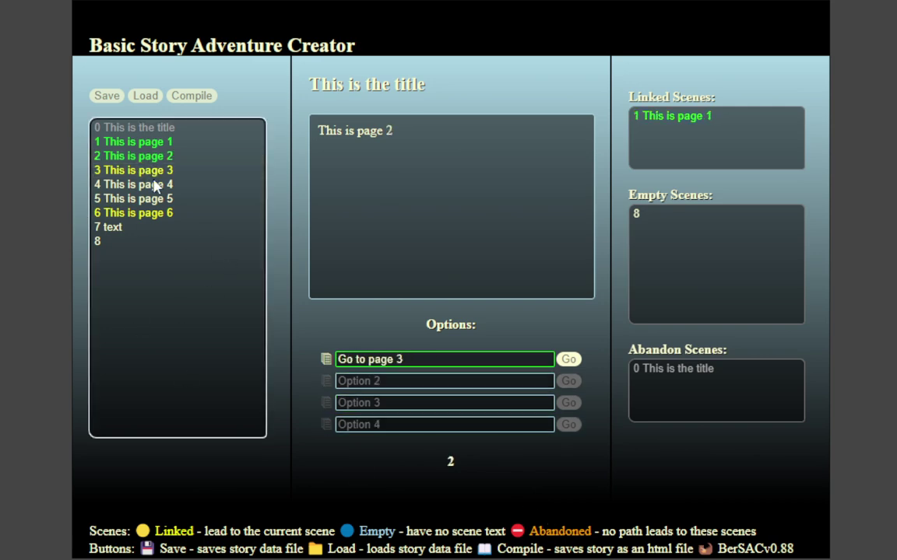
left_click(148, 170)
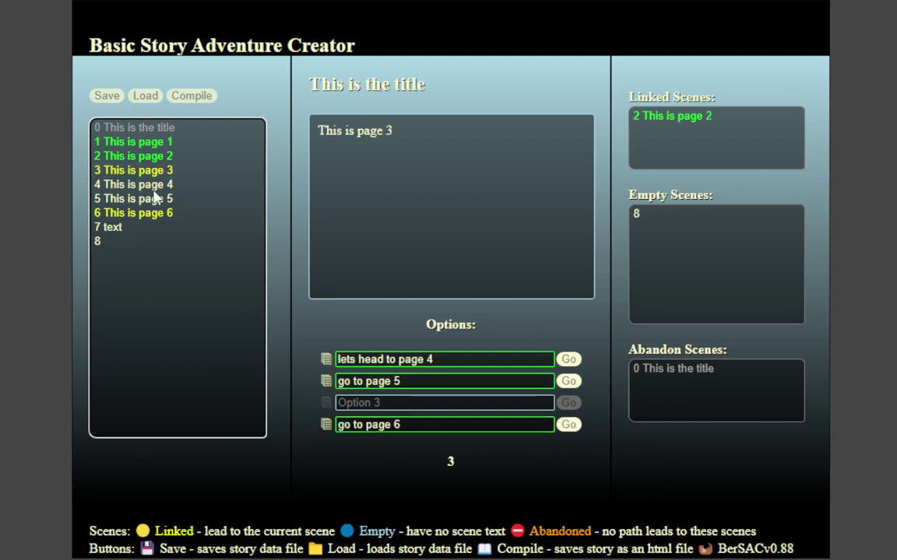